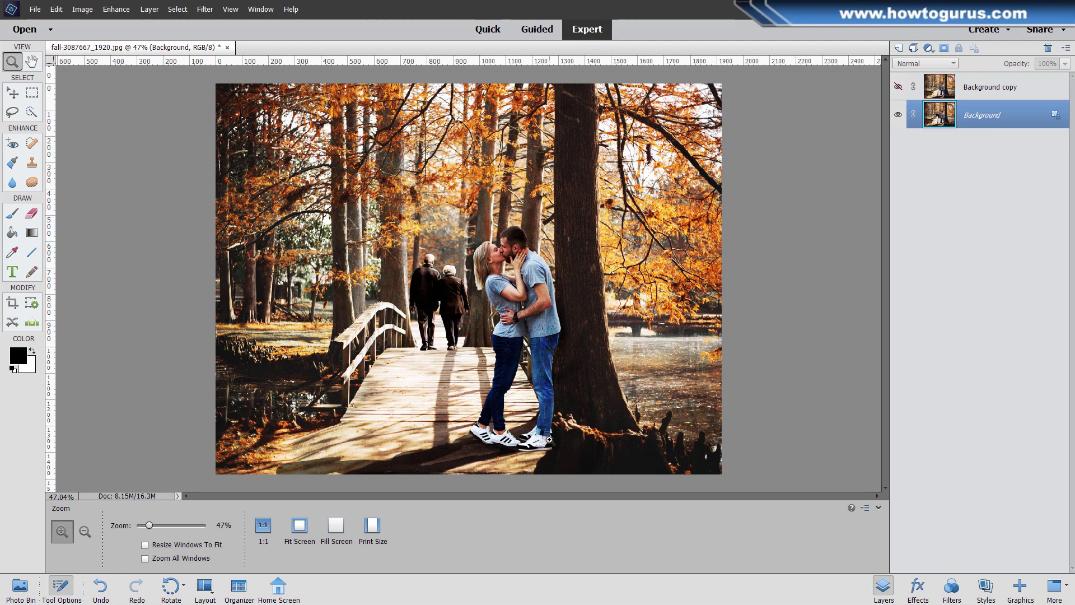
Zoom in on the couple's shoes and the walking elderly couple's feet, then fit the photo.
click(550, 440)
click(551, 446)
click(554, 454)
click(554, 454)
scroll(577, 283, down, 6)
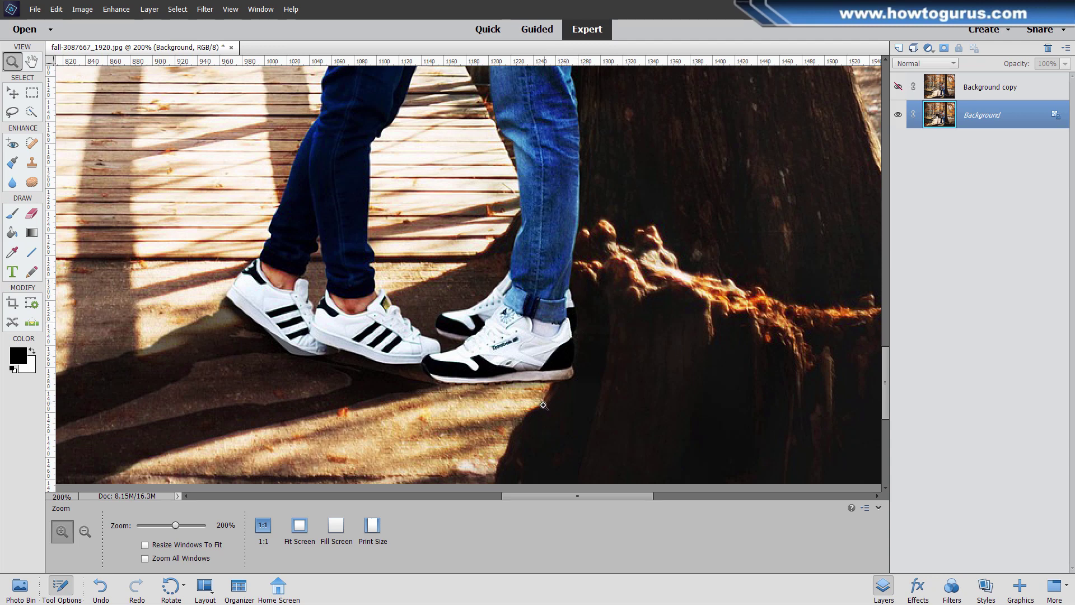
scroll(546, 406, down, 2)
scroll(556, 402, down, 1)
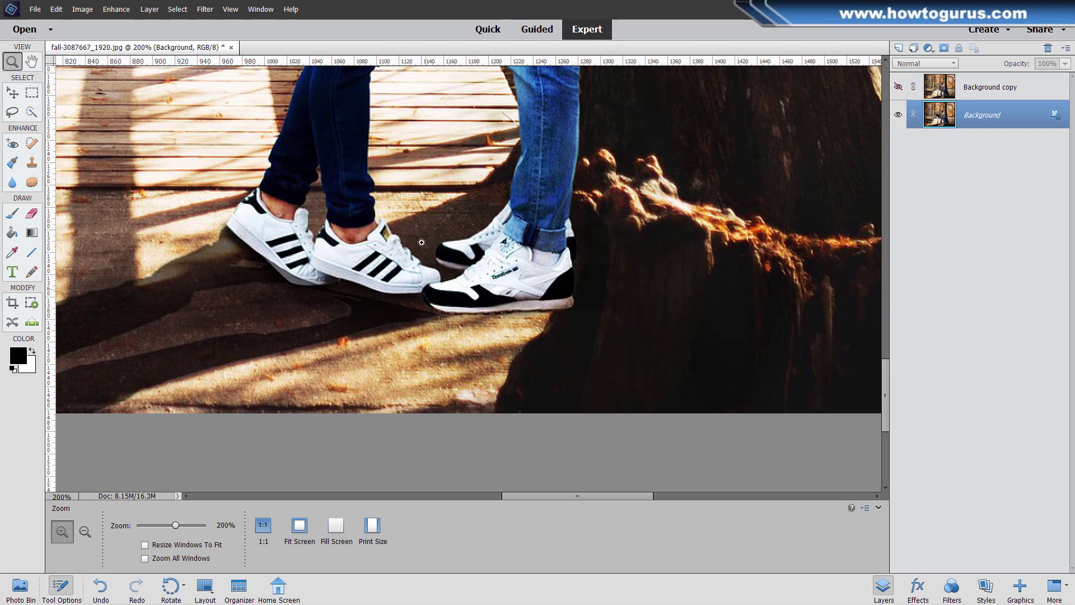
drag(279, 160, 441, 309)
drag(339, 91, 518, 365)
drag(447, 332, 472, 386)
click(491, 373)
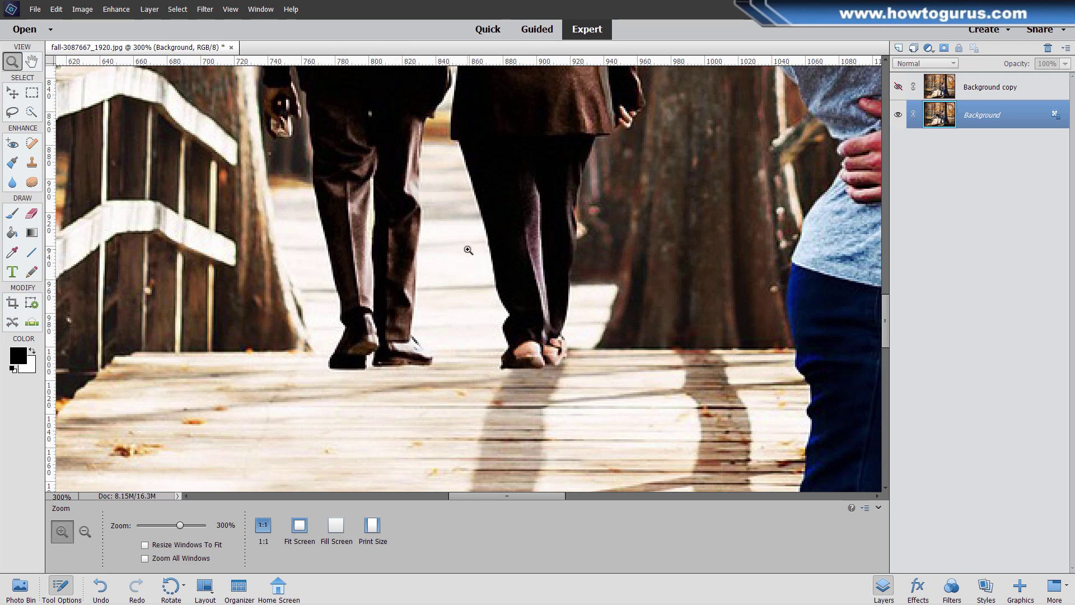
click(300, 525)
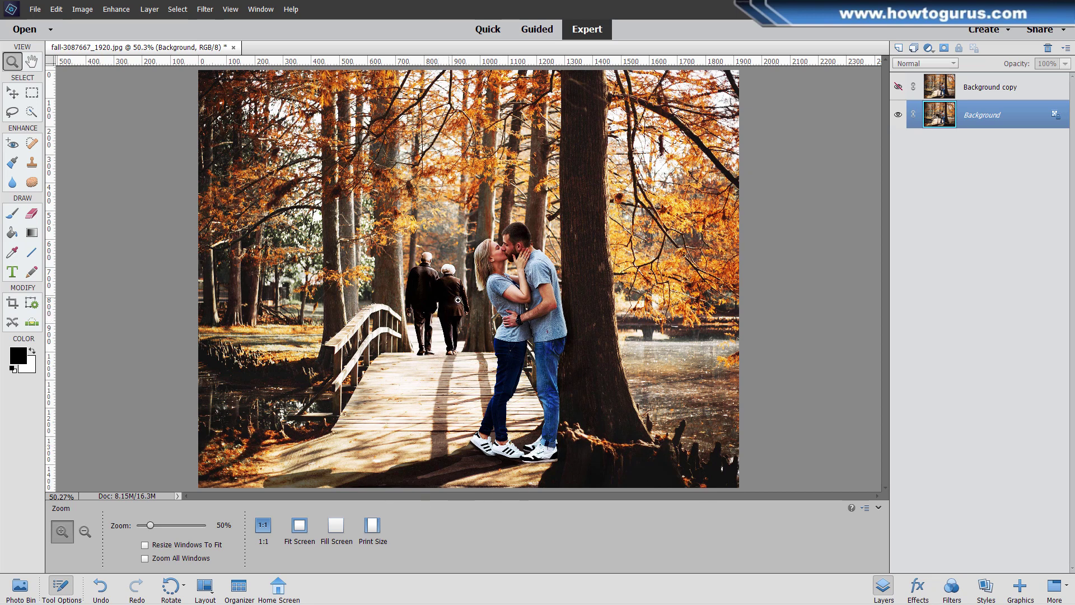
Delete the old retouched Background copy layer.
click(899, 87)
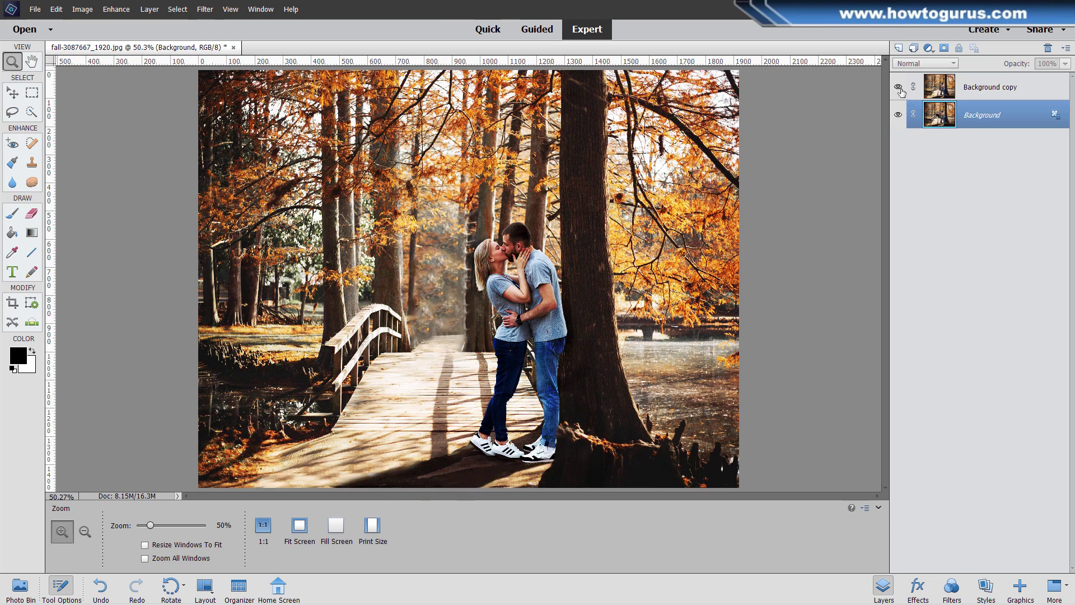
click(1036, 90)
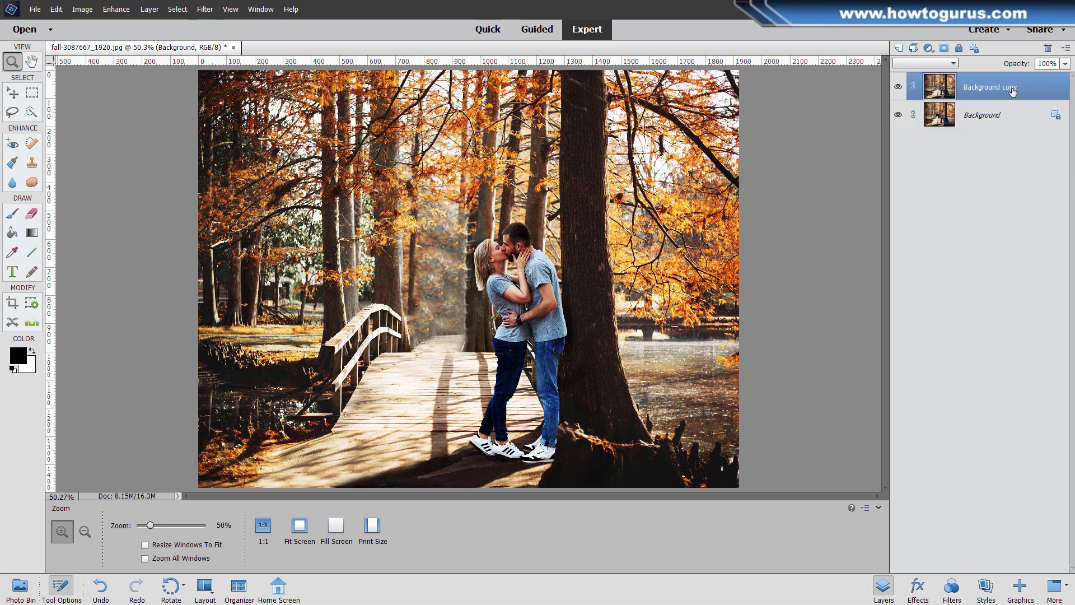
click(1049, 48)
key(Return)
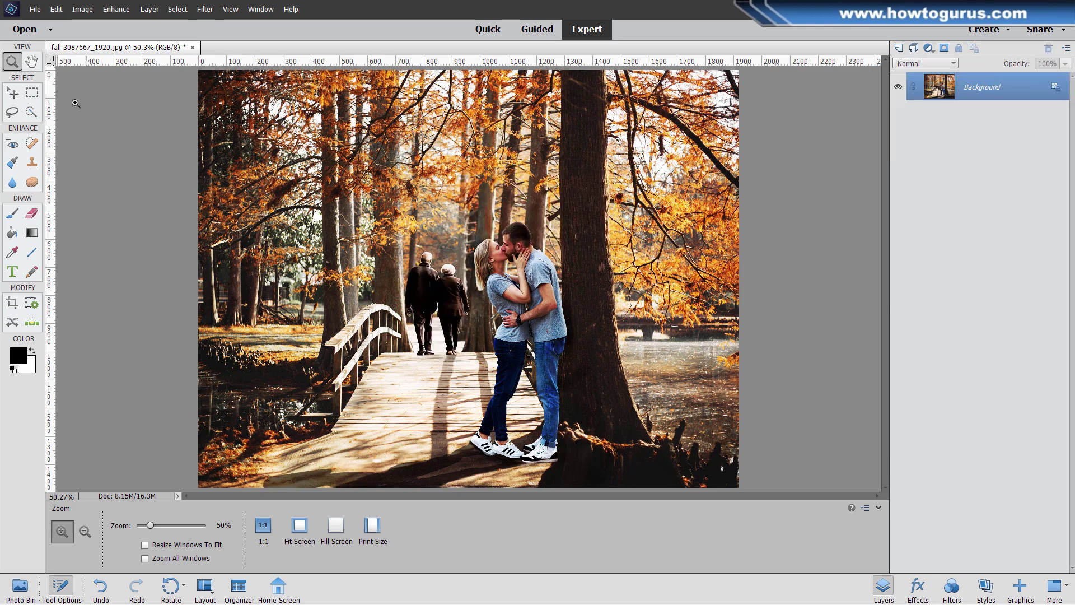
click(11, 93)
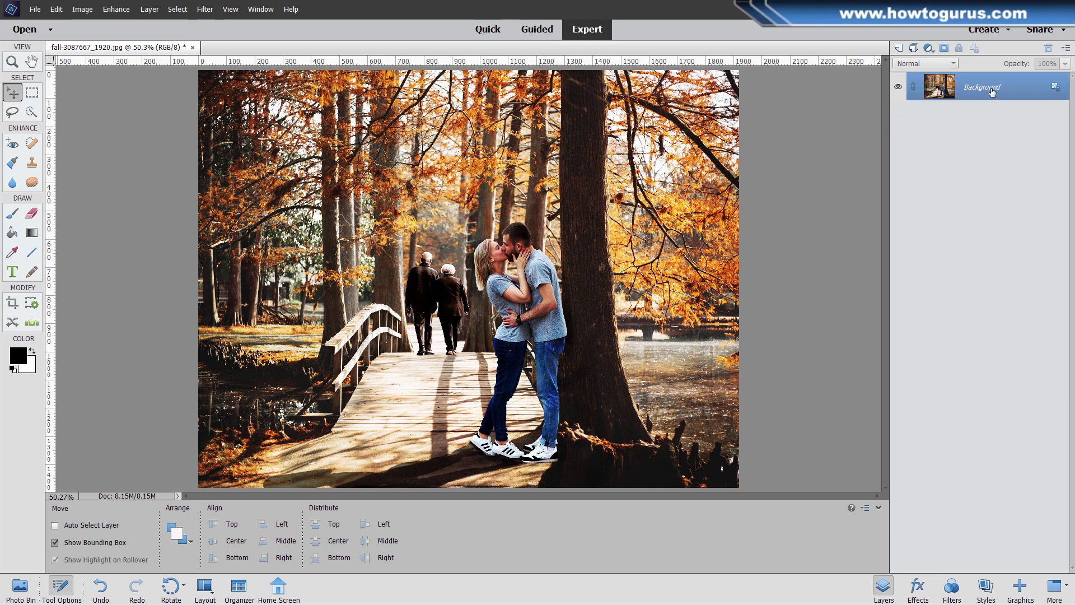
Duplicate the Background layer into a new Background copy and hide the original.
right_click(980, 90)
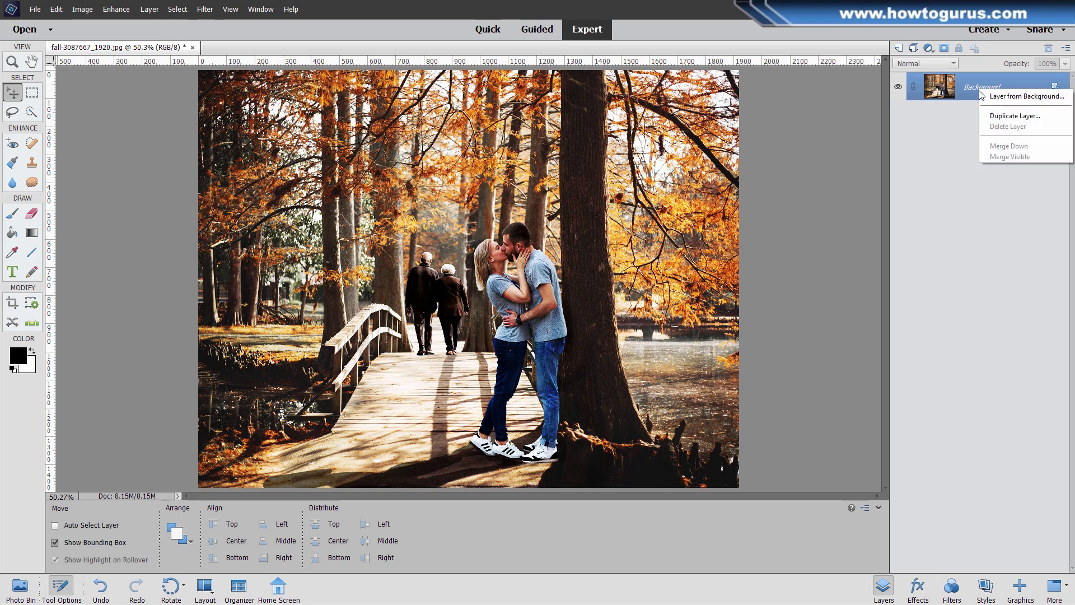
click(1000, 117)
click(640, 183)
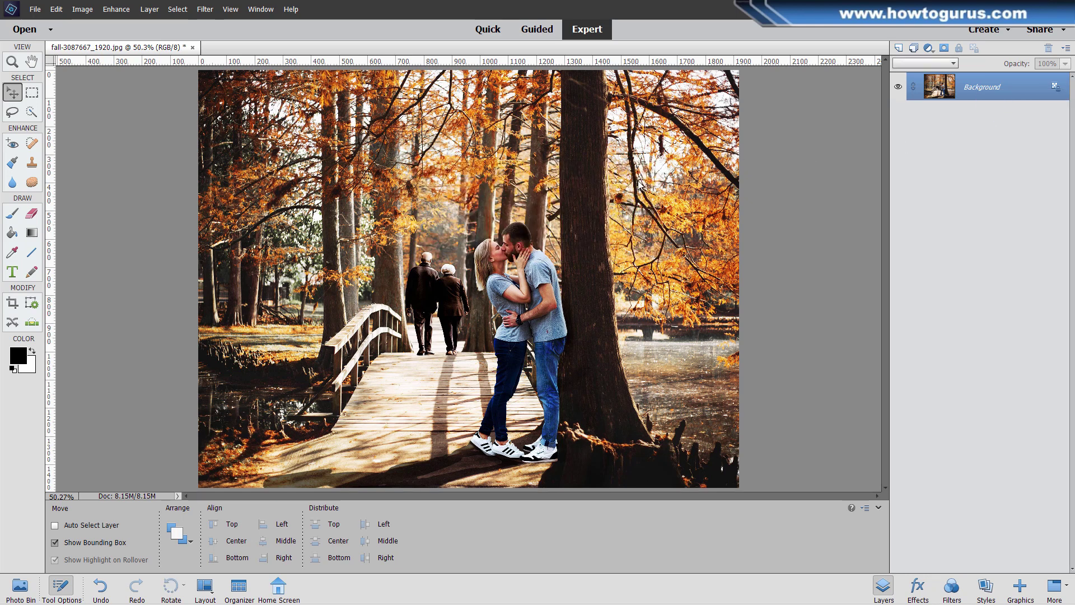
click(897, 116)
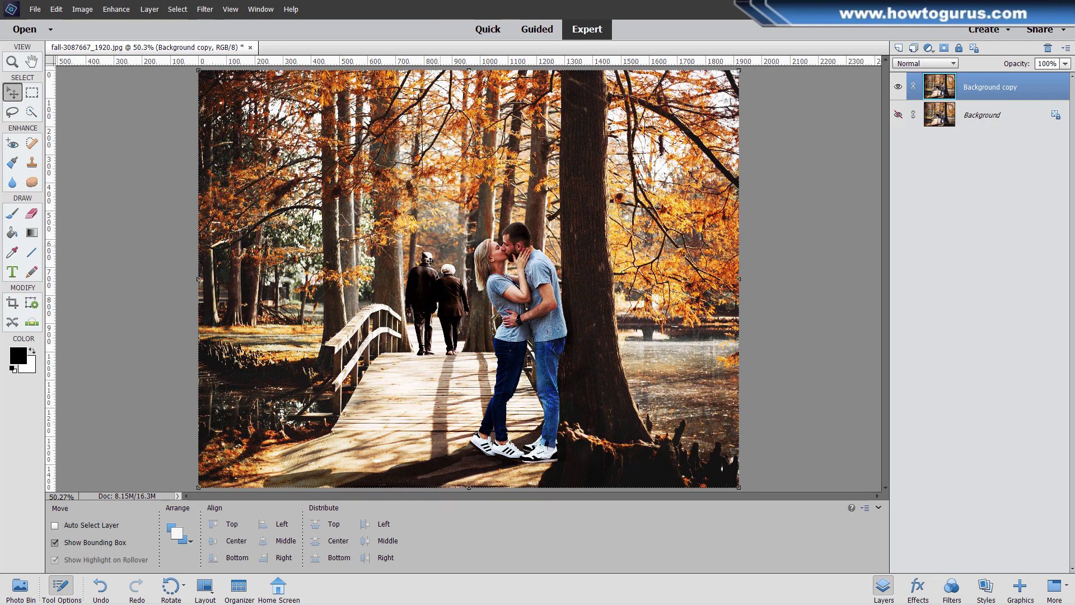
Zoom to 300% and frame the walking elderly couple.
click(14, 63)
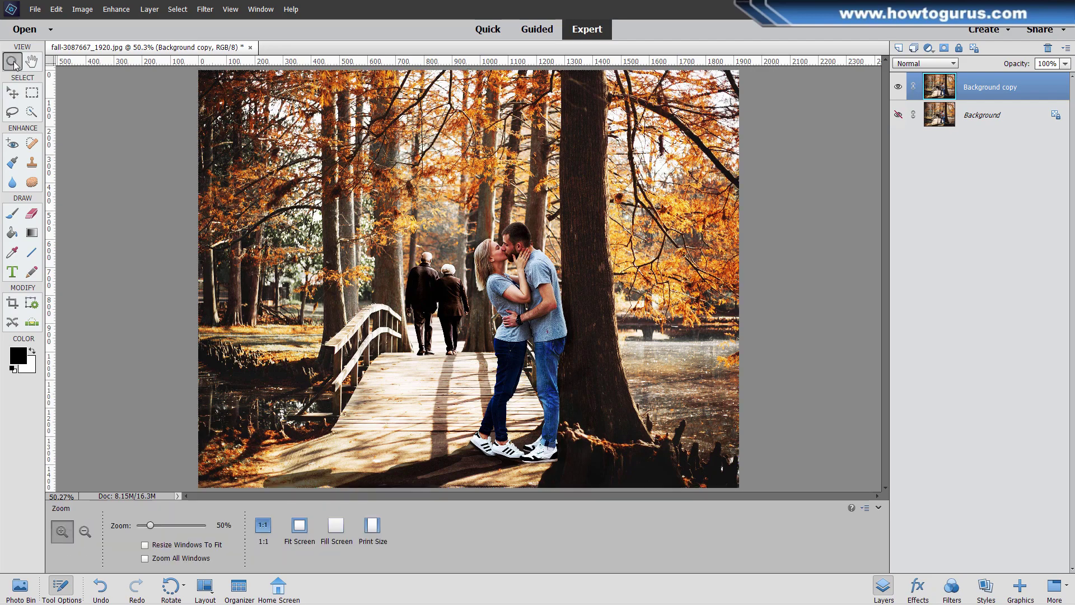
click(441, 280)
click(440, 285)
click(439, 297)
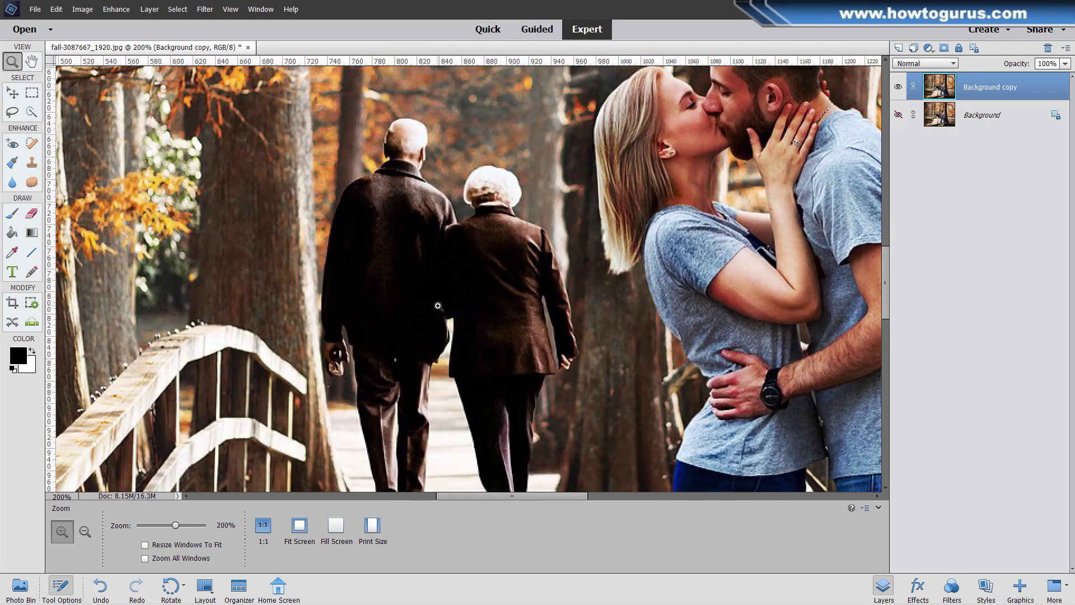
click(438, 307)
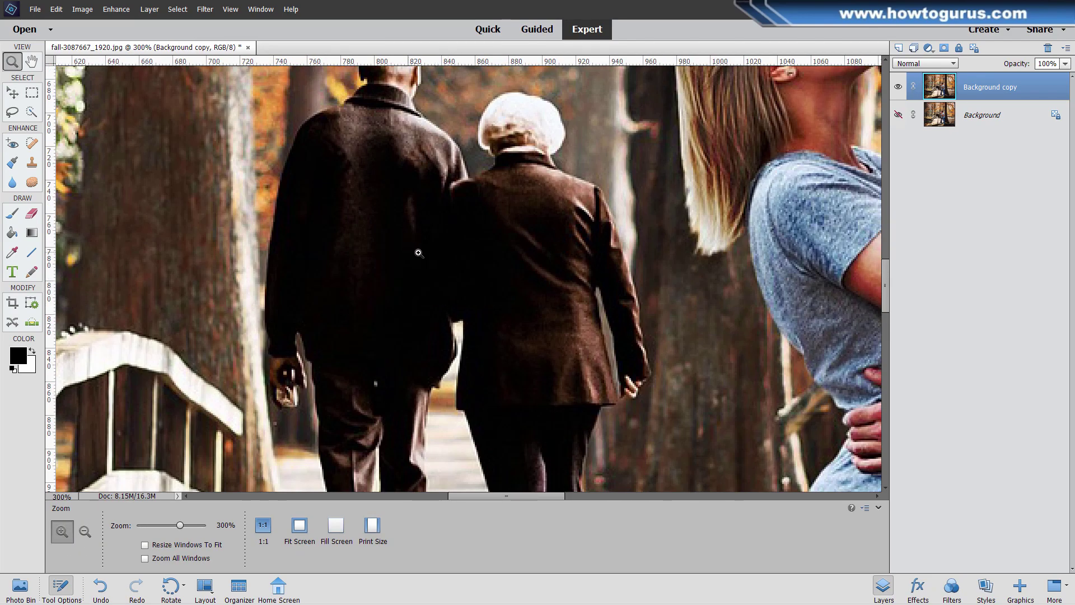
drag(432, 164, 475, 229)
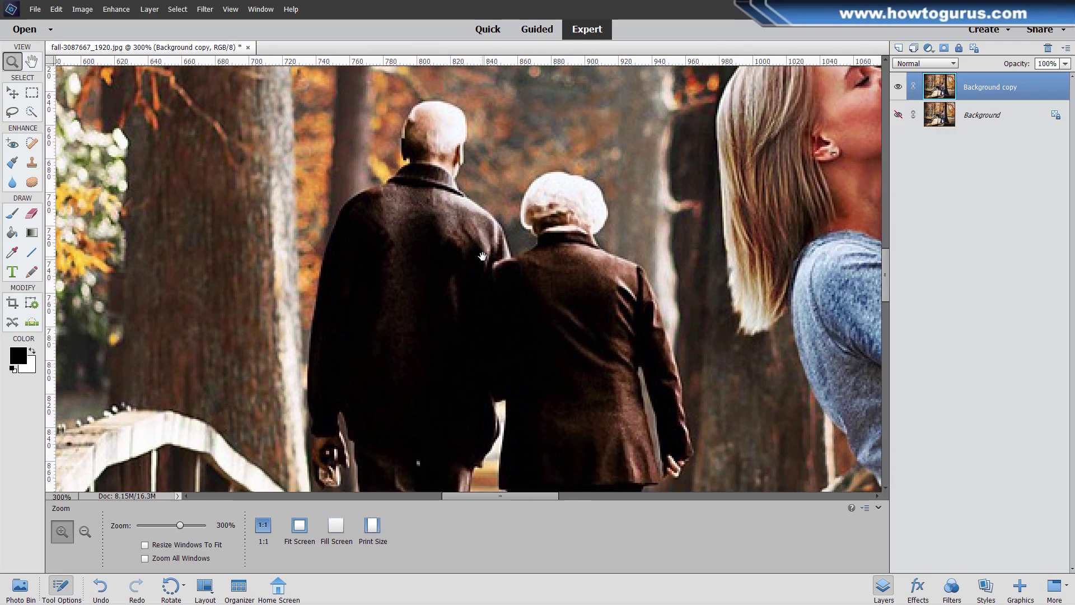
Lasso a loose outline around the elderly couple, then fit the photo on screen.
click(12, 111)
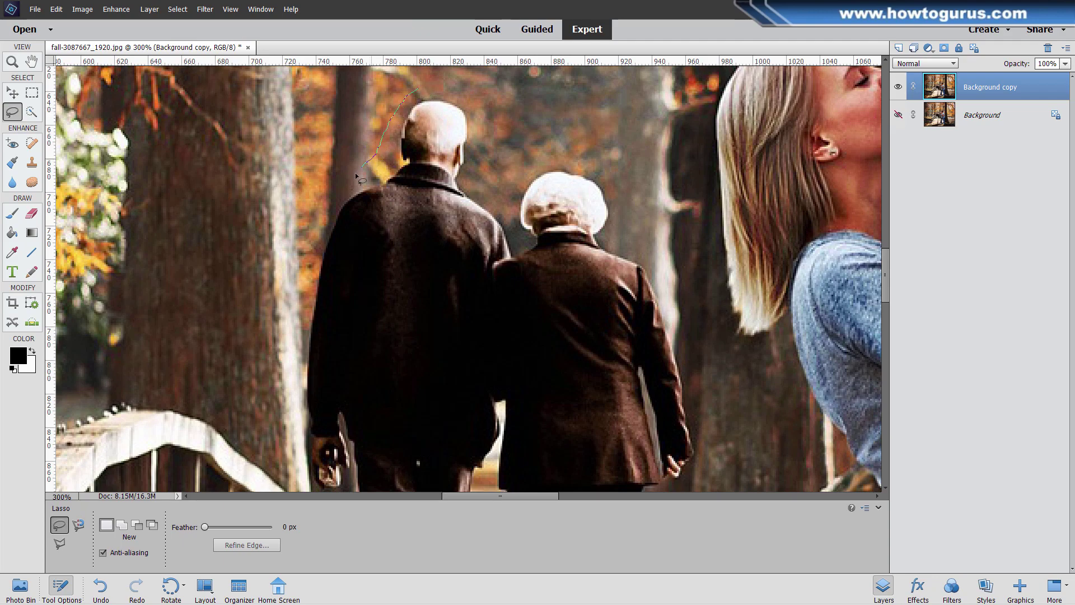
mouse_move(323, 212)
mouse_down()
mouse_move(297, 274)
mouse_move(291, 430)
mouse_move(293, 358)
mouse_move(256, 151)
mouse_move(324, 354)
mouse_move(336, 459)
mouse_move(400, 482)
mouse_move(593, 460)
mouse_move(614, 409)
mouse_move(631, 250)
mouse_move(671, 197)
mouse_move(684, 140)
mouse_move(619, 447)
mouse_move(537, 265)
mouse_up()
key(space)
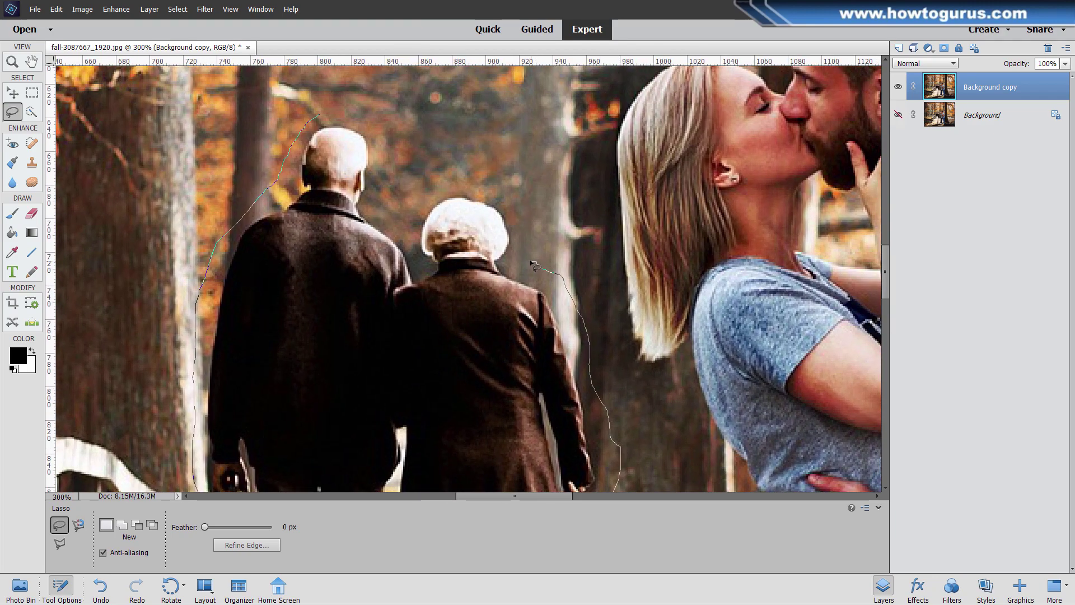
drag(521, 203, 413, 166)
drag(330, 114, 317, 114)
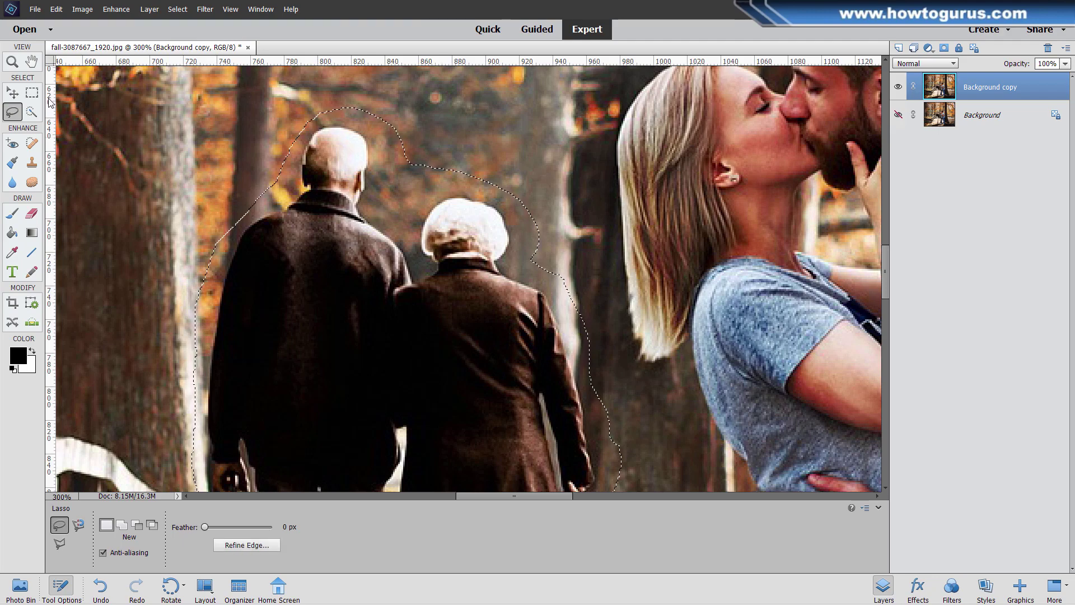
click(11, 62)
click(300, 526)
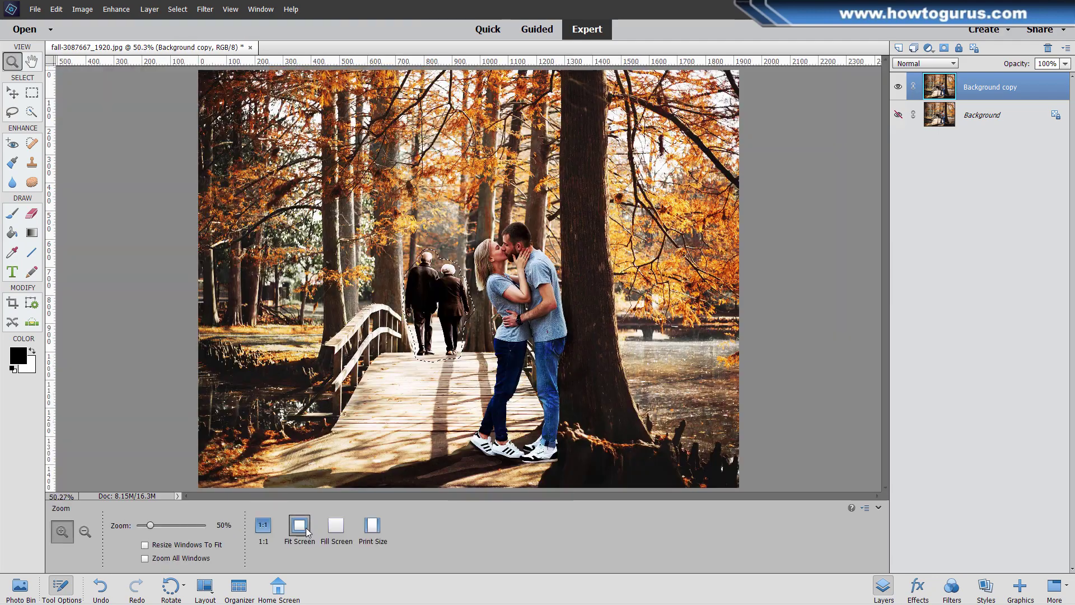
Fill the selection with Content-Aware at Normal mode, 100% opacity to erase the elderly couple.
click(57, 9)
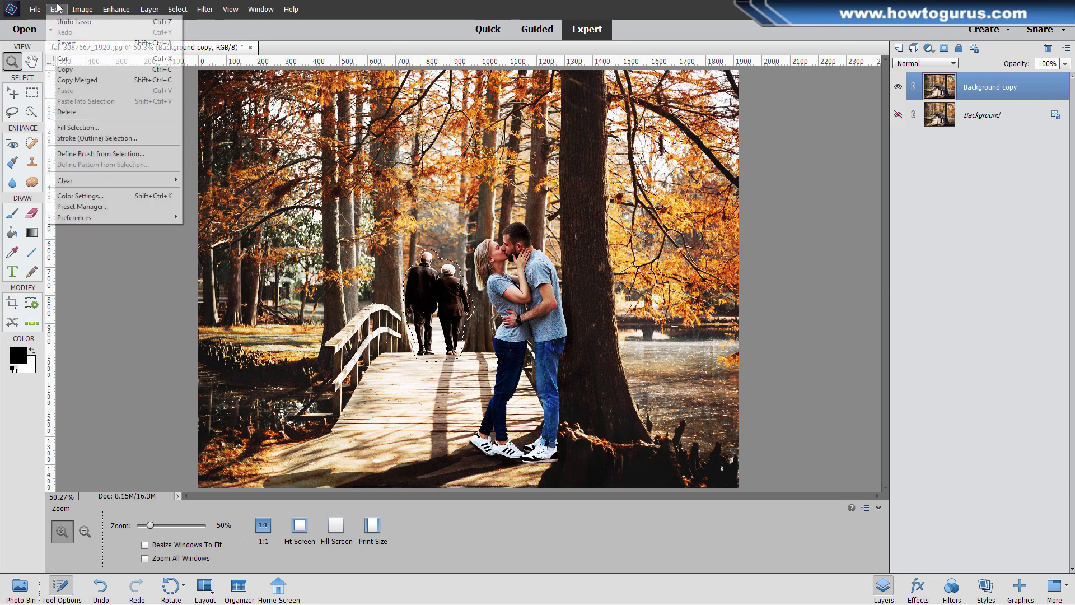
click(79, 127)
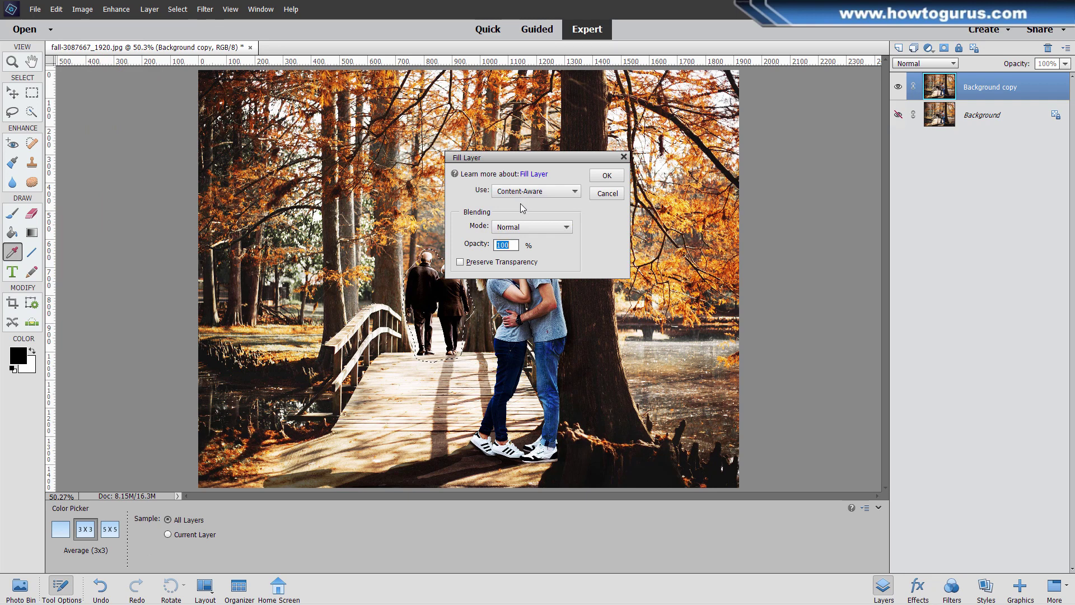
click(607, 175)
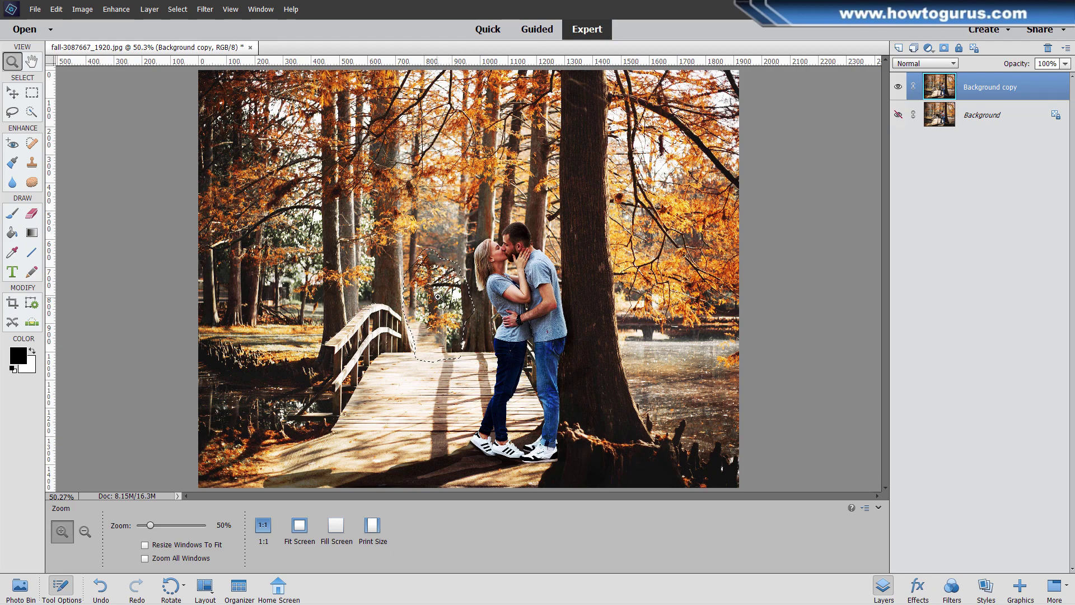
Zoom to 200% and pan over the filled boardwalk and tree trunks beside the couple.
click(438, 296)
click(439, 297)
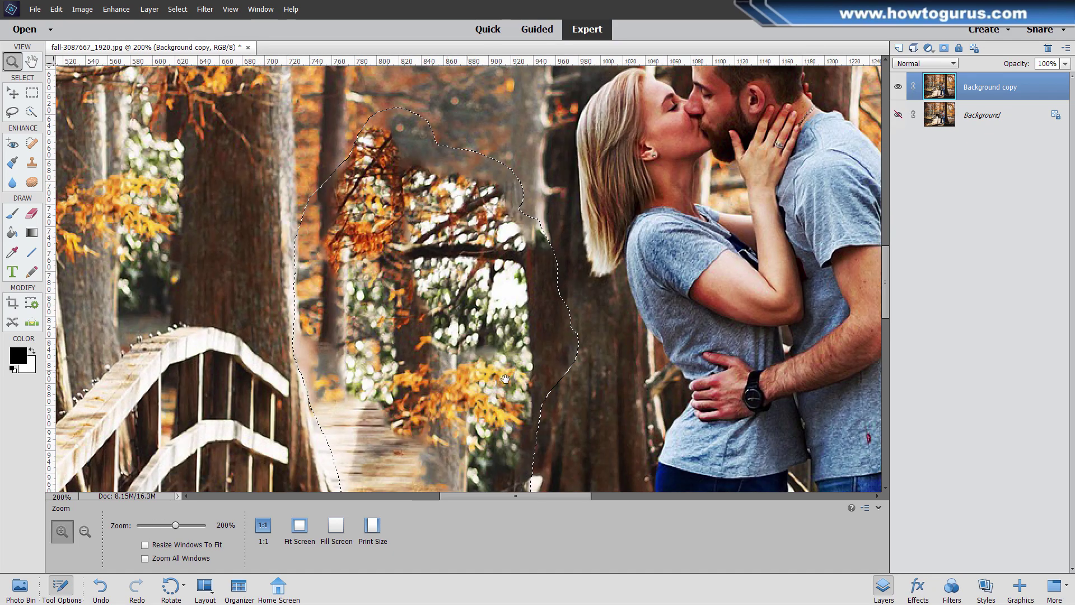
drag(477, 340, 430, 214)
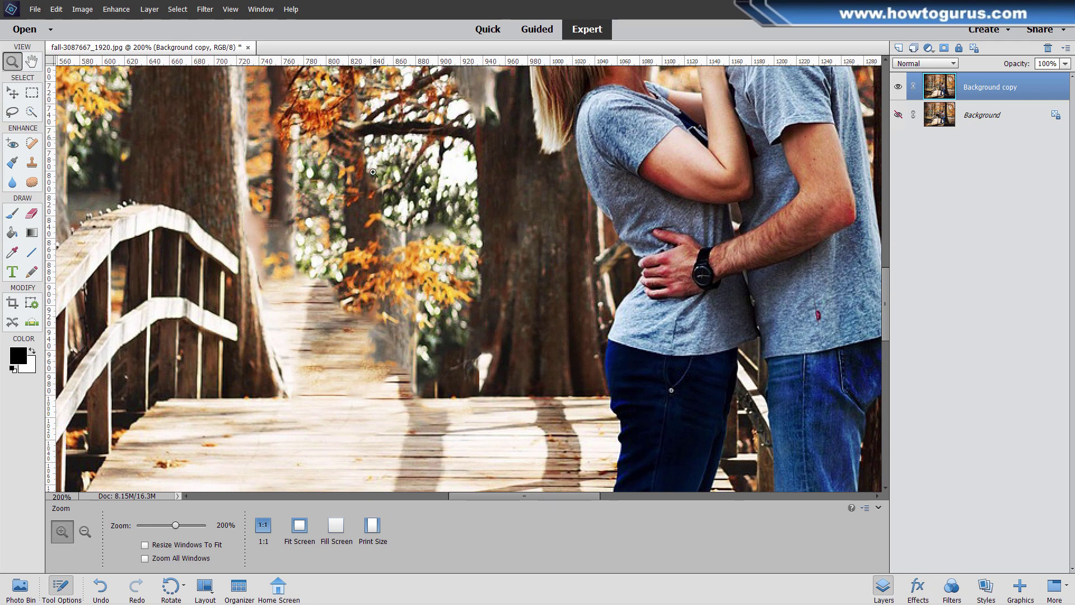
drag(374, 237, 399, 399)
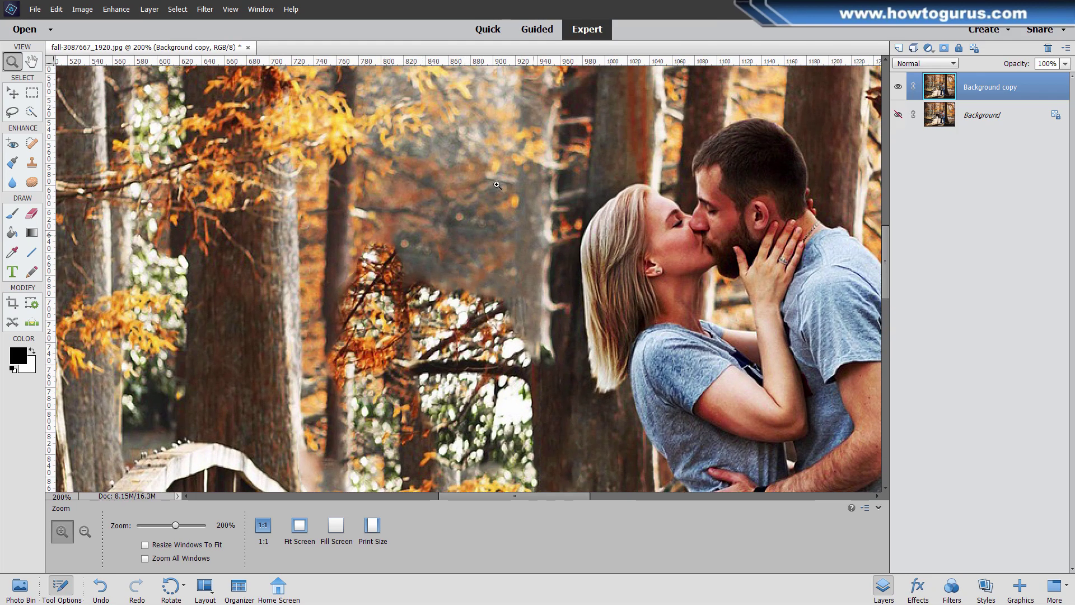
drag(422, 432, 398, 303)
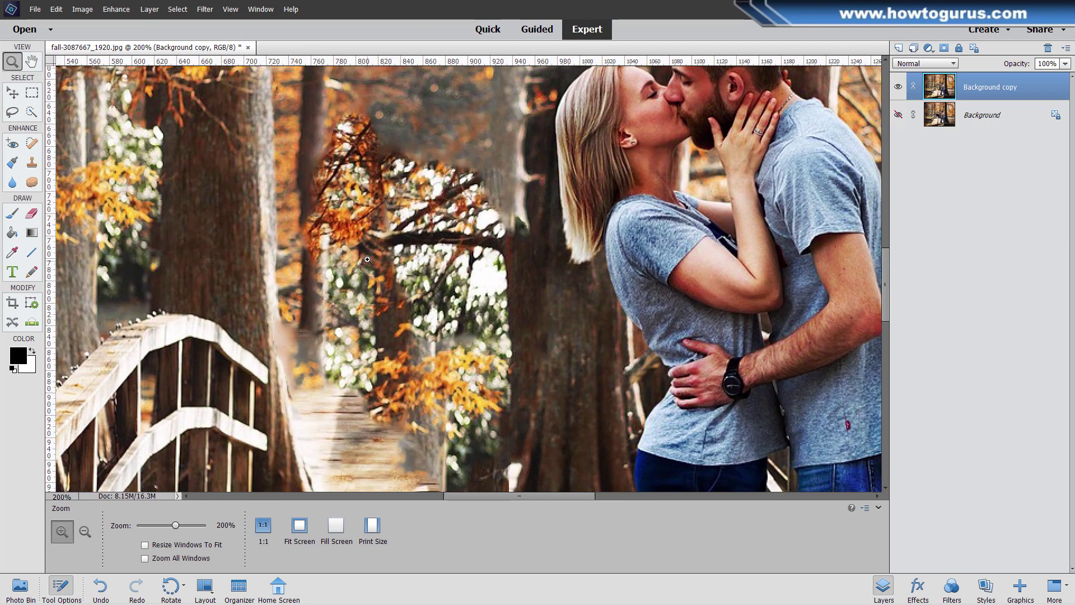
Sample bark at the trunk edge and clone it over the smeared right edge.
click(33, 165)
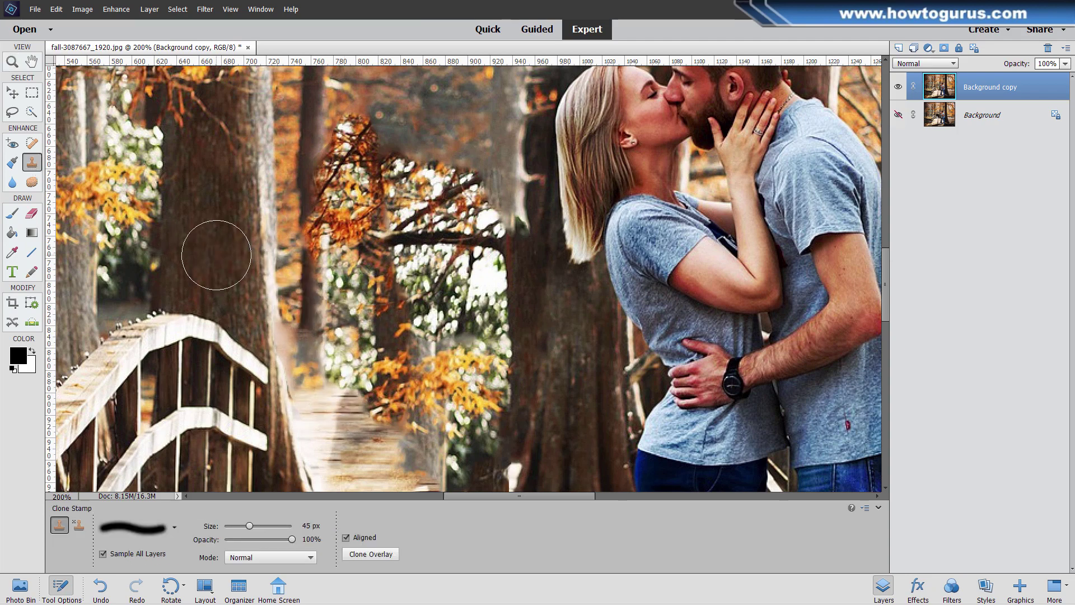
alt+click(217, 255)
alt+click(269, 293)
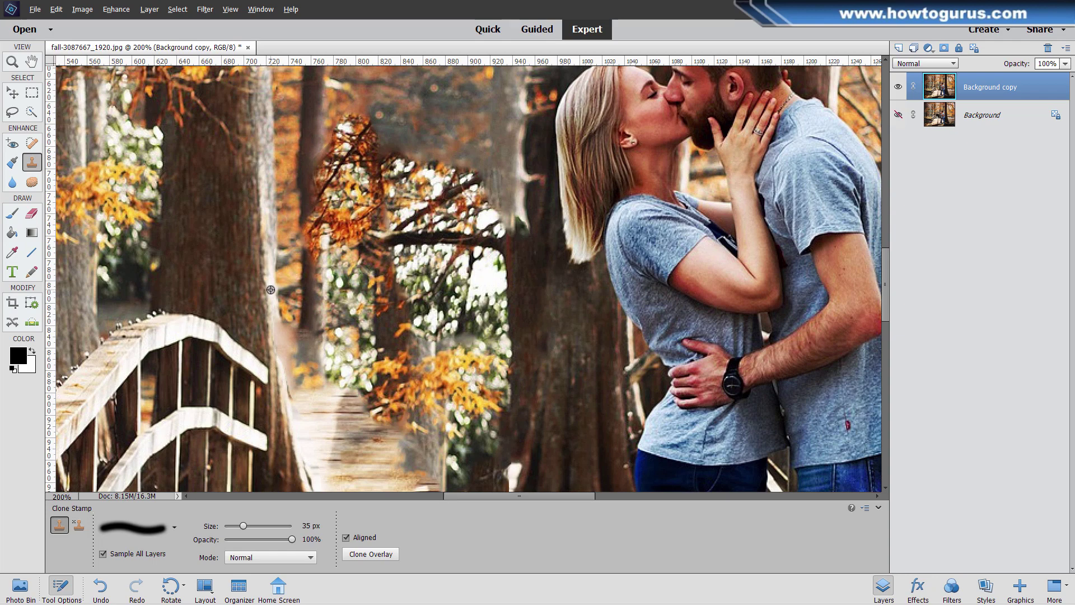
alt+click(271, 290)
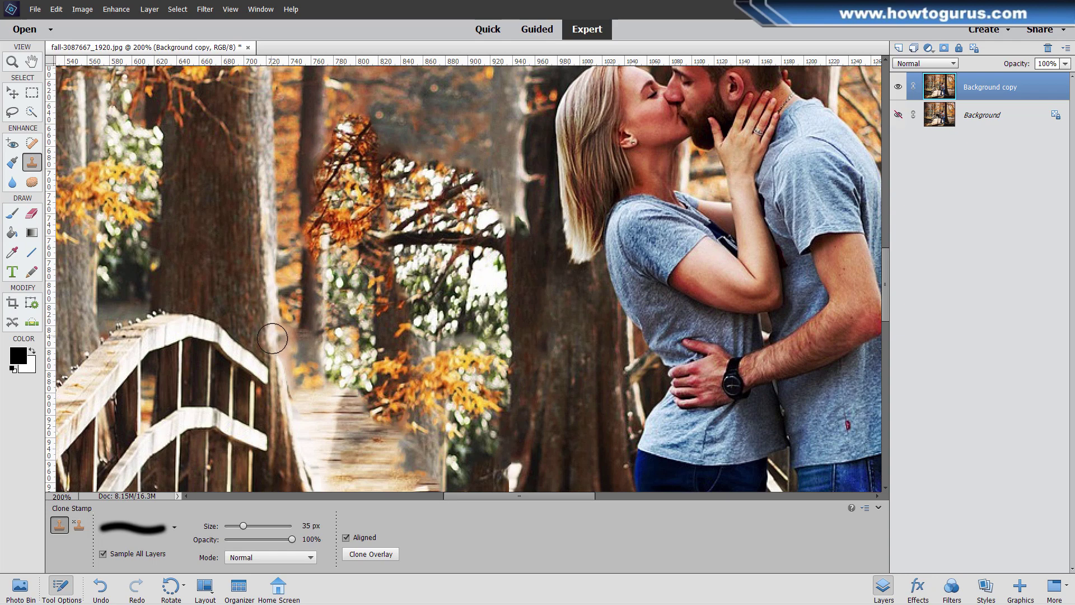
mouse_move(276, 344)
mouse_down()
mouse_move(284, 295)
mouse_move(289, 350)
mouse_move(282, 298)
mouse_move(284, 332)
mouse_up()
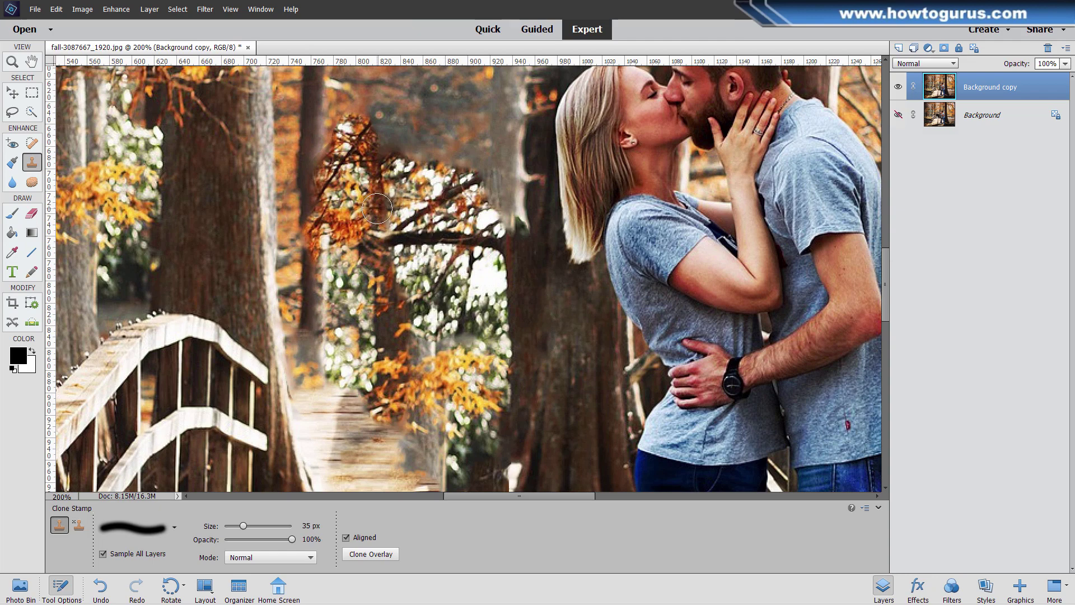
Enlarge the Clone Stamp brush to 70 px and undo the grey patch in the treetops.
key(bracketright)
key(bracketright)
key(bracketright)
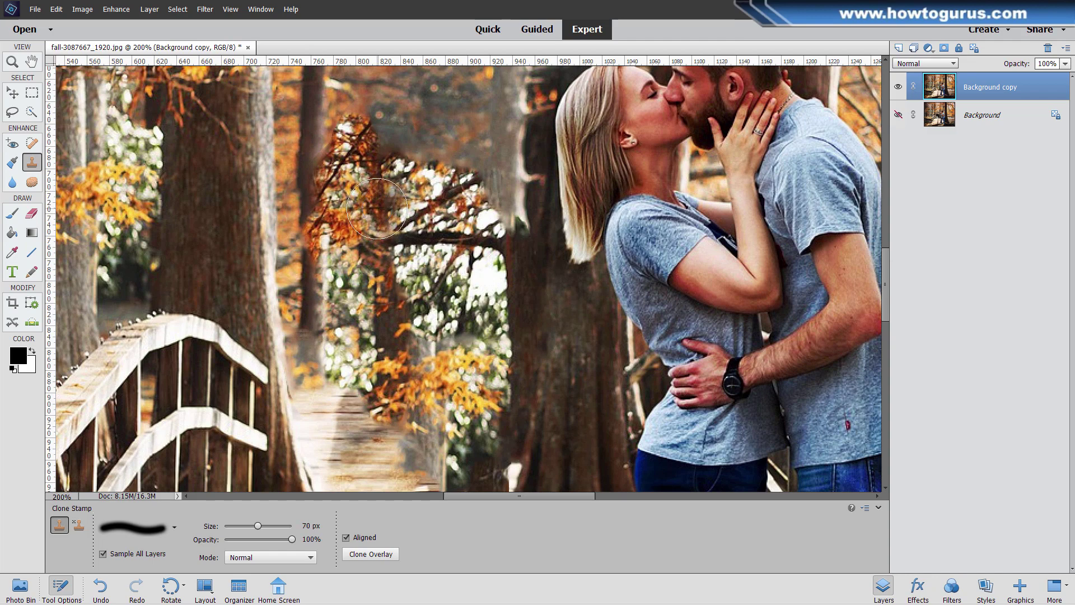
scroll(429, 207, up, 3)
key(ctrl+z)
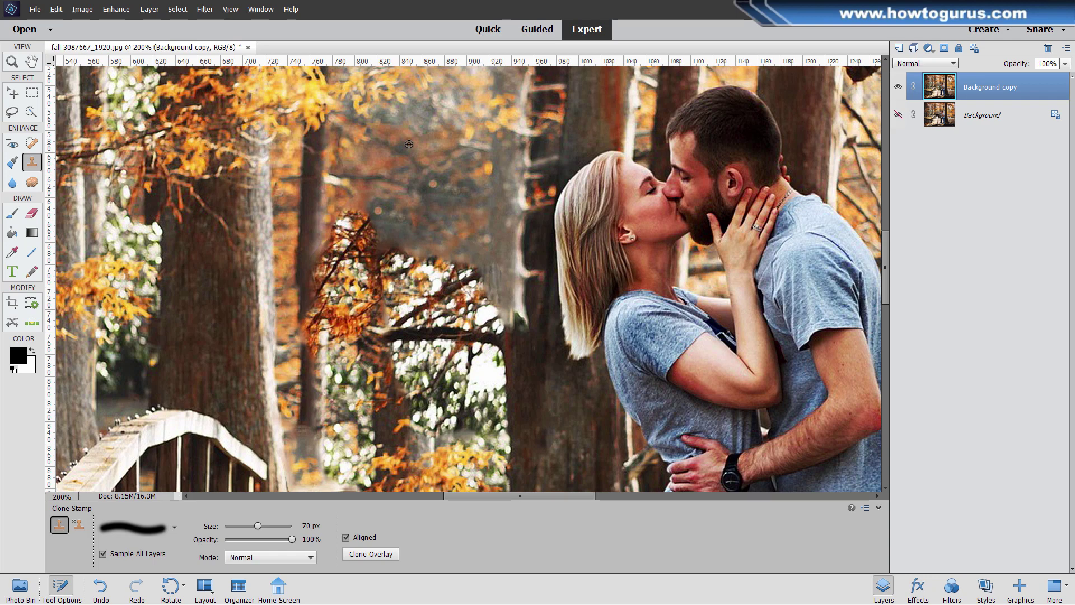
Clone nearby background over the orange branch and the white blossoms beside the path.
alt+click(409, 144)
drag(408, 159, 389, 157)
mouse_move(386, 255)
mouse_down()
mouse_move(361, 229)
mouse_move(336, 264)
mouse_move(415, 265)
mouse_move(349, 281)
mouse_move(332, 302)
mouse_move(340, 320)
mouse_move(320, 336)
mouse_move(399, 298)
mouse_move(441, 311)
mouse_move(450, 262)
mouse_move(459, 280)
mouse_move(368, 295)
mouse_move(359, 207)
mouse_up()
mouse_move(411, 323)
mouse_down()
mouse_move(412, 299)
mouse_move(426, 321)
mouse_move(457, 317)
mouse_move(452, 354)
mouse_move(442, 331)
mouse_move(336, 364)
mouse_move(376, 392)
mouse_move(470, 408)
mouse_move(356, 433)
mouse_move(348, 445)
mouse_up()
key(space)
drag(401, 387, 394, 192)
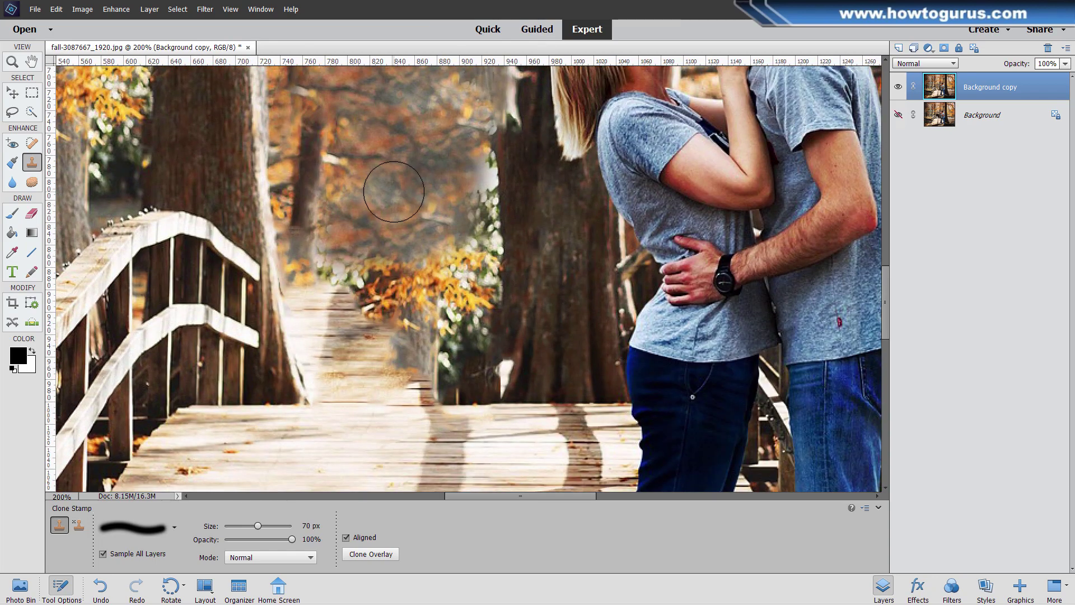
alt+click(395, 196)
mouse_move(364, 240)
mouse_down()
mouse_move(339, 256)
mouse_move(390, 267)
mouse_move(387, 298)
mouse_move(407, 297)
mouse_move(415, 279)
mouse_move(456, 288)
mouse_up()
Resample and paint brown foliage over remaining blossoms, then clone over the trunk base.
alt+click(384, 297)
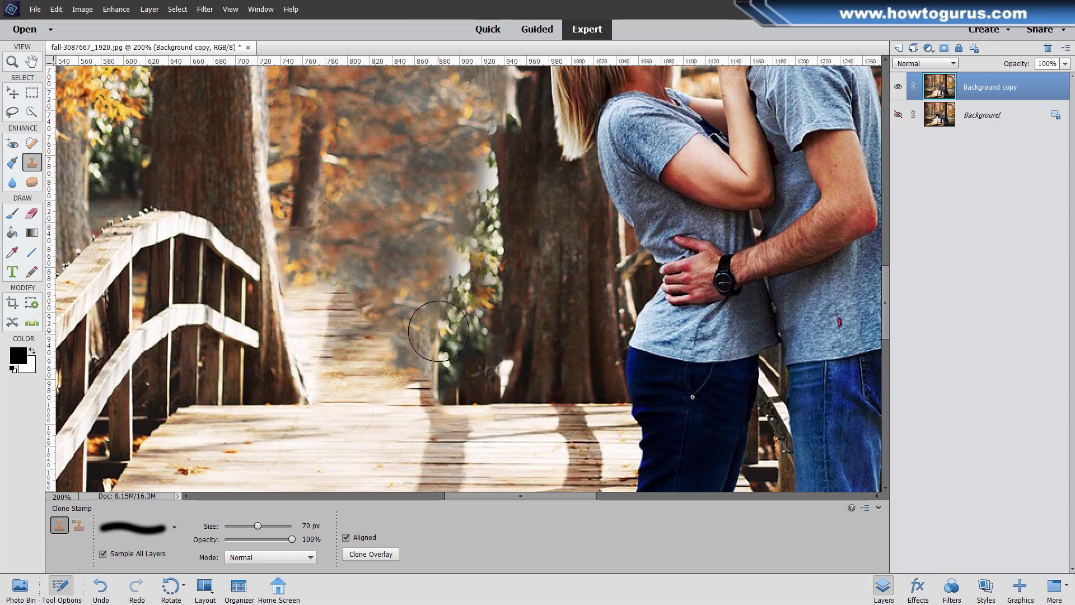
mouse_move(440, 333)
mouse_down()
mouse_move(460, 374)
mouse_move(457, 360)
mouse_up()
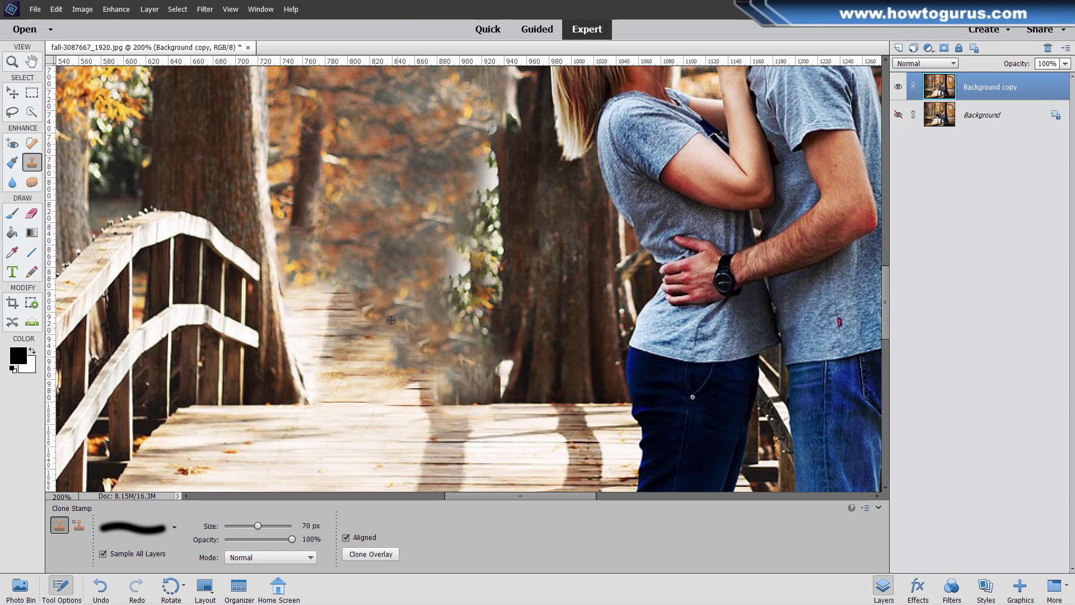
alt+click(384, 266)
drag(381, 315, 374, 305)
drag(423, 235, 413, 241)
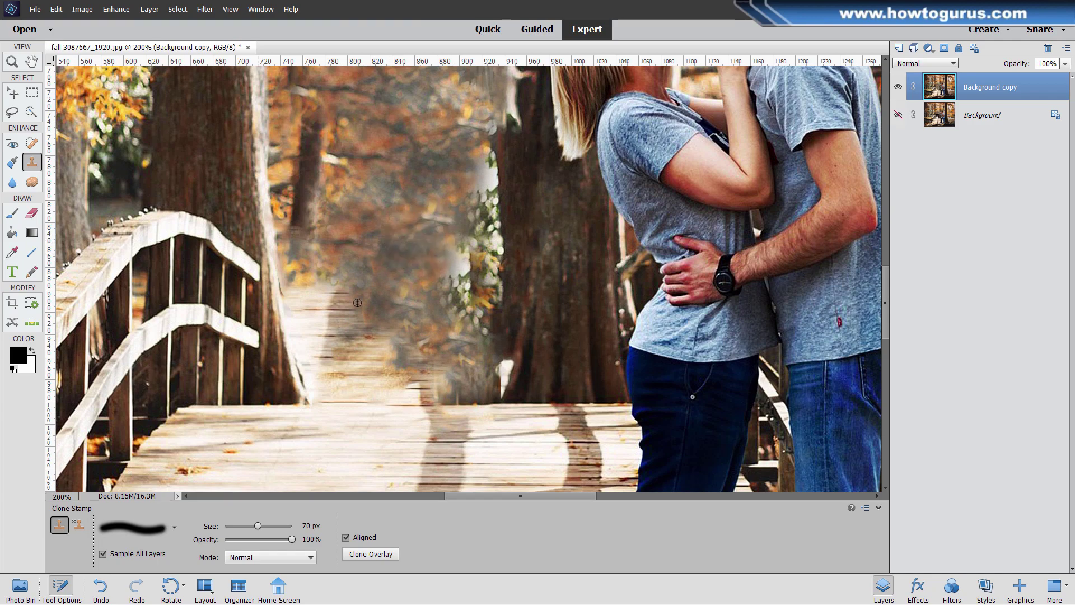
alt+click(335, 328)
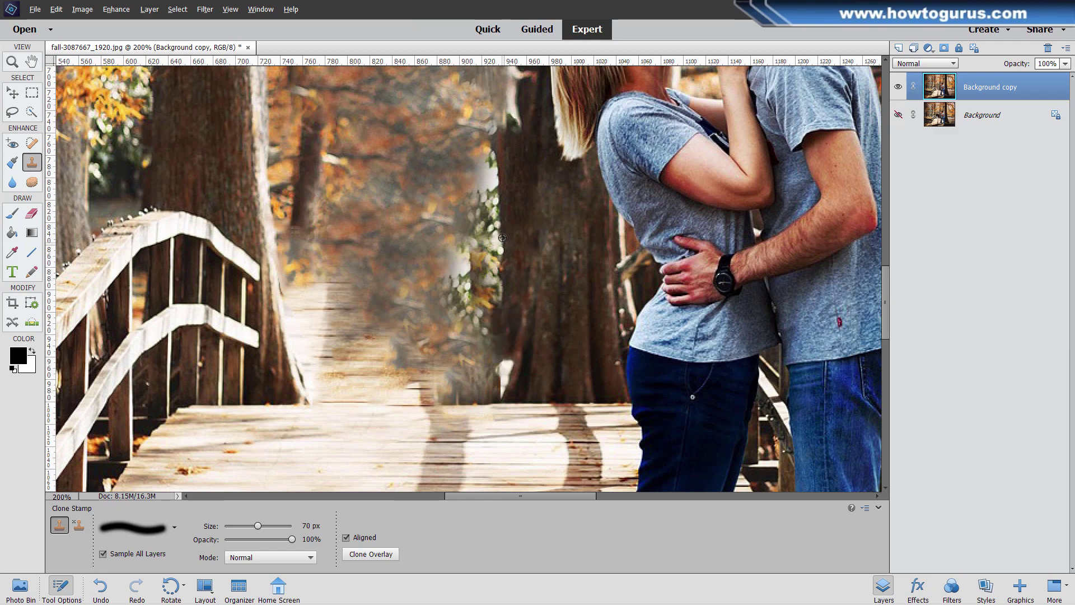
alt+click(444, 402)
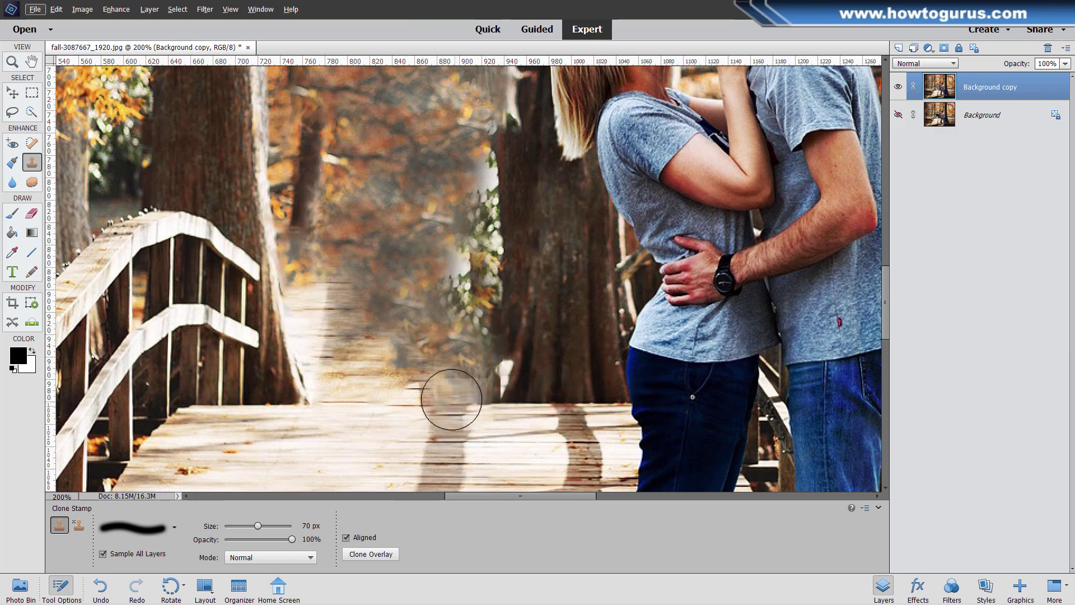
click(10, 113)
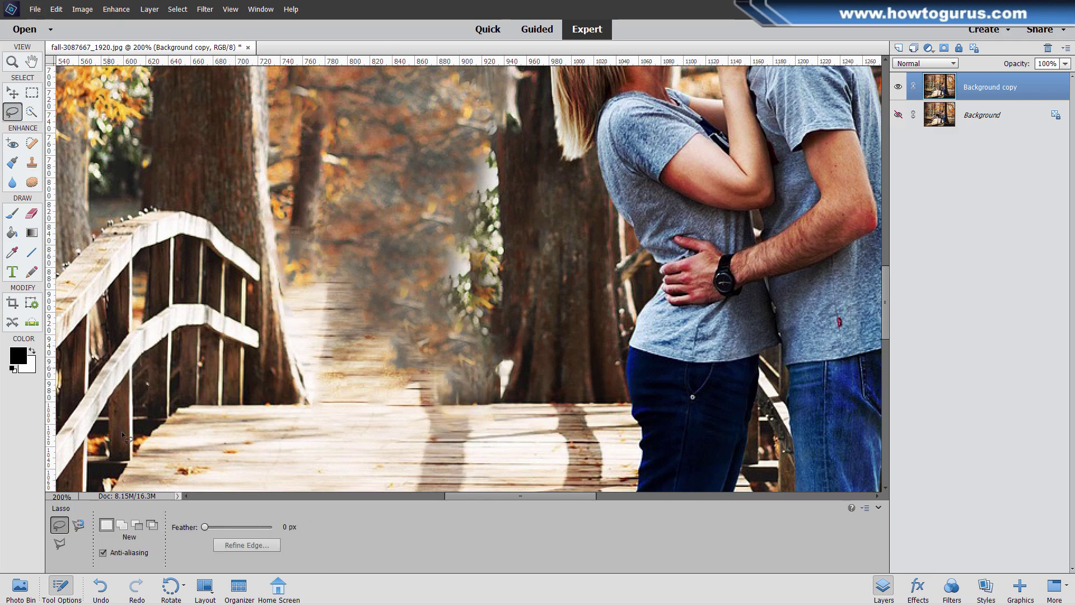
Trace a Polygonal Lasso outline from the boardwalk edge to the smear's top around the blurred patch.
click(60, 544)
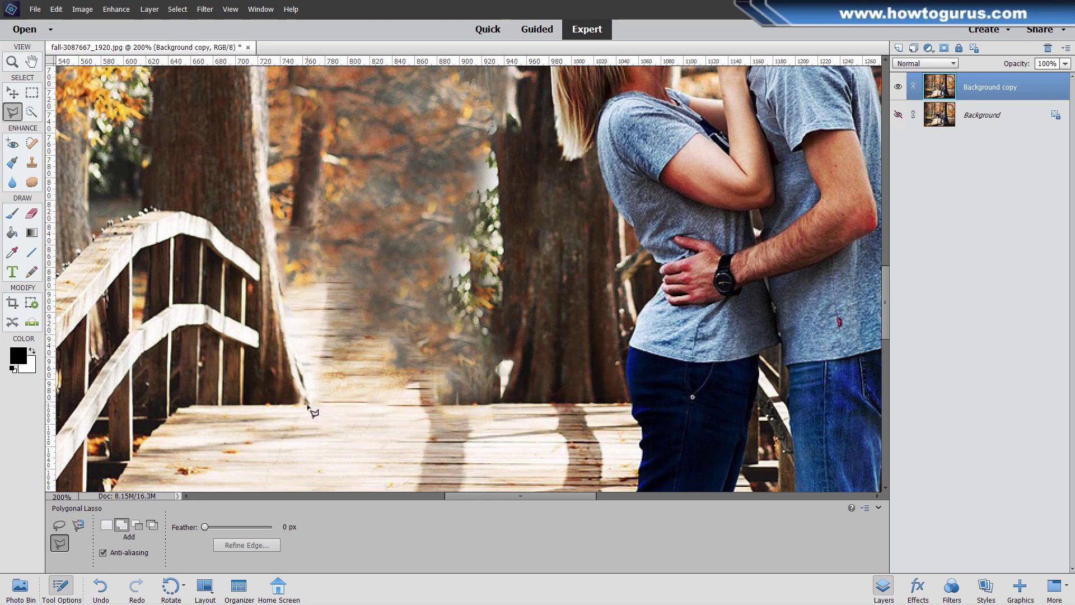
click(518, 403)
click(391, 132)
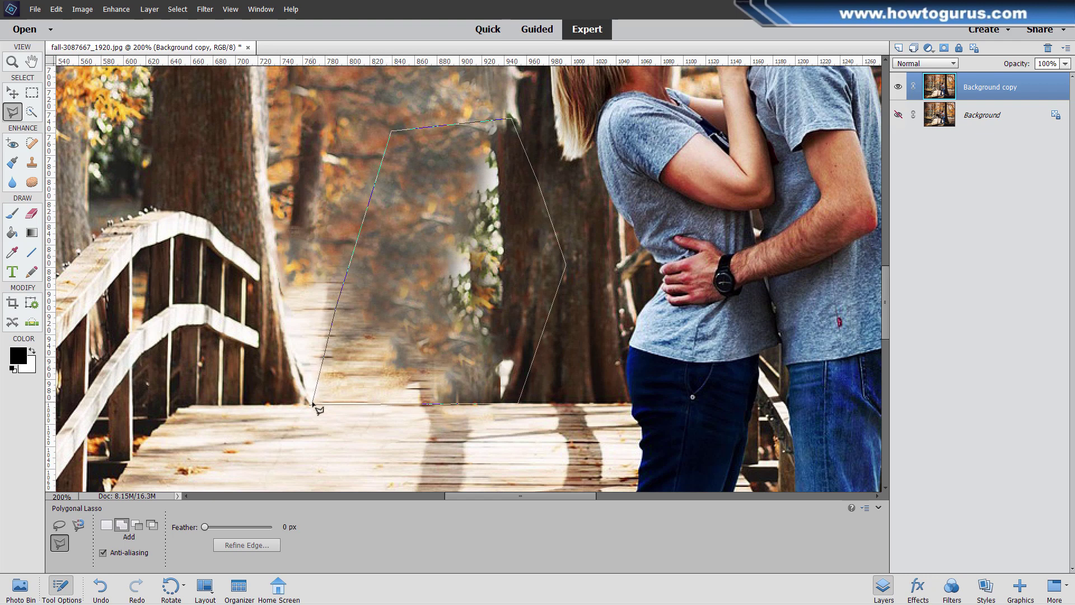
click(313, 403)
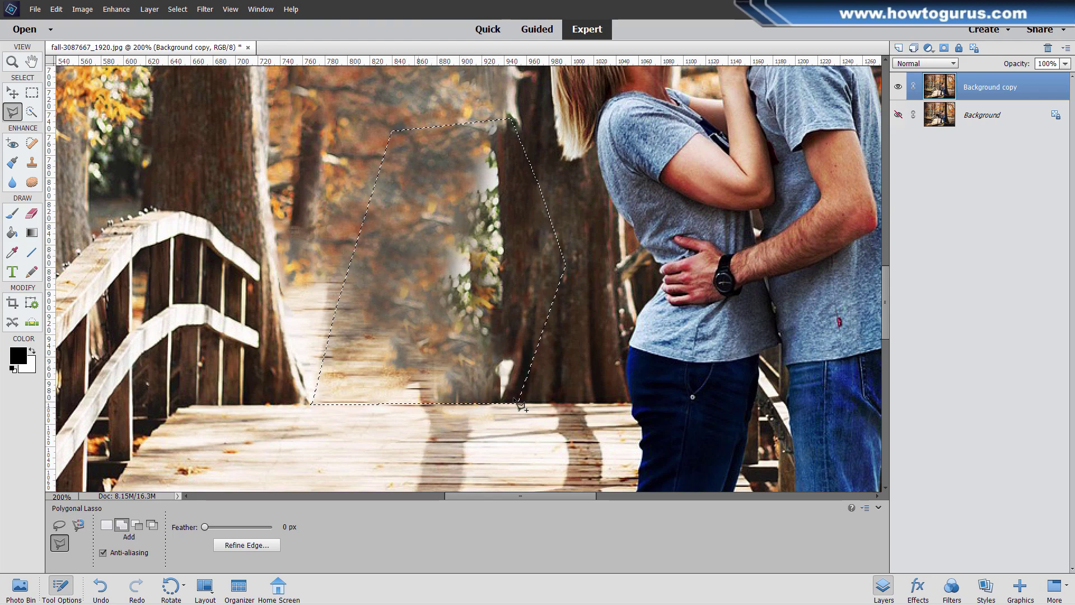
Clone leaf and bokeh texture along the trunk's pale left edge inside the selection, then deselect.
click(32, 163)
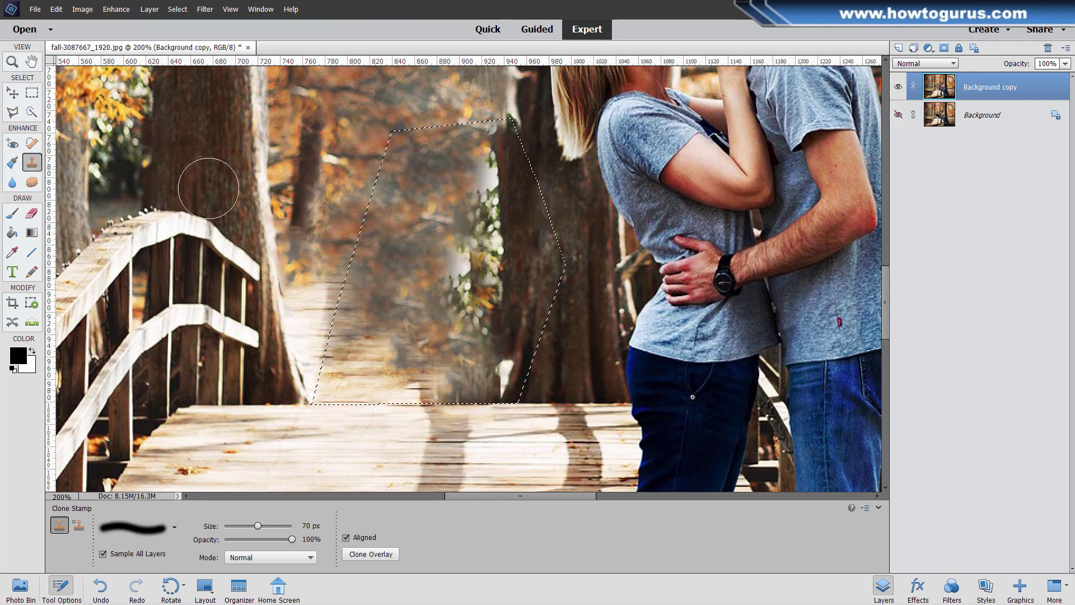
alt+click(489, 234)
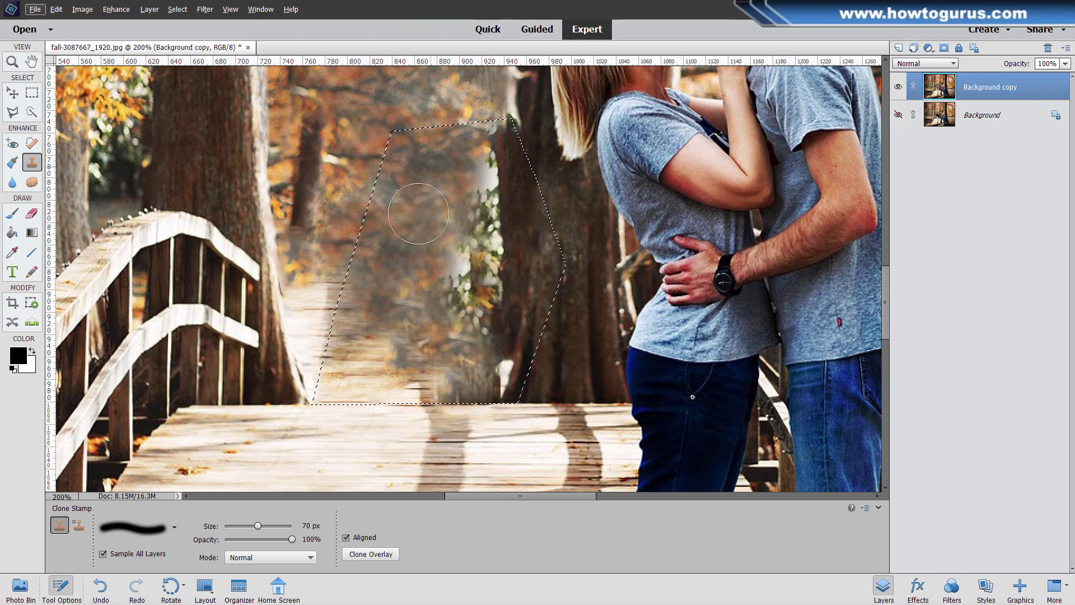
mouse_move(497, 255)
mouse_down()
mouse_move(495, 186)
mouse_move(496, 197)
mouse_up()
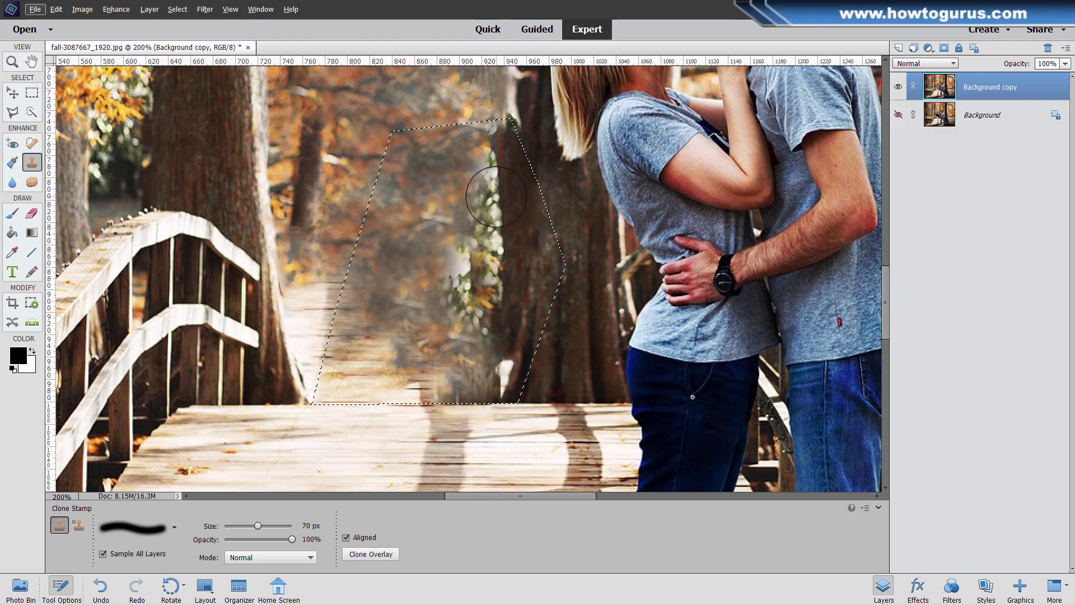
key(ctrl+z)
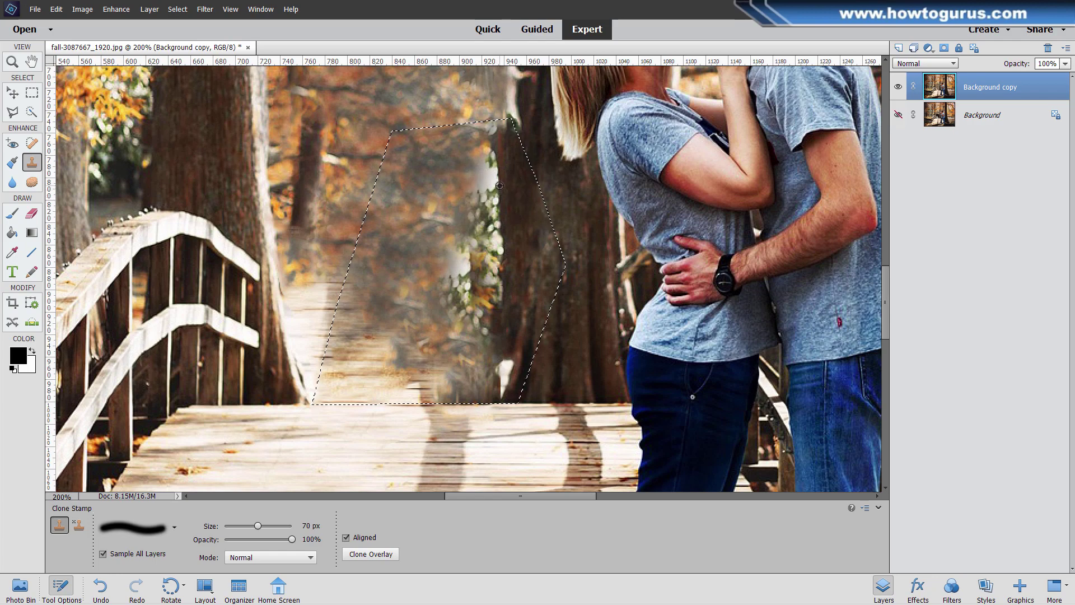
mouse_move(499, 185)
mouse_down()
mouse_move(512, 228)
mouse_move(495, 264)
mouse_move(509, 276)
mouse_move(504, 387)
mouse_move(501, 370)
mouse_up()
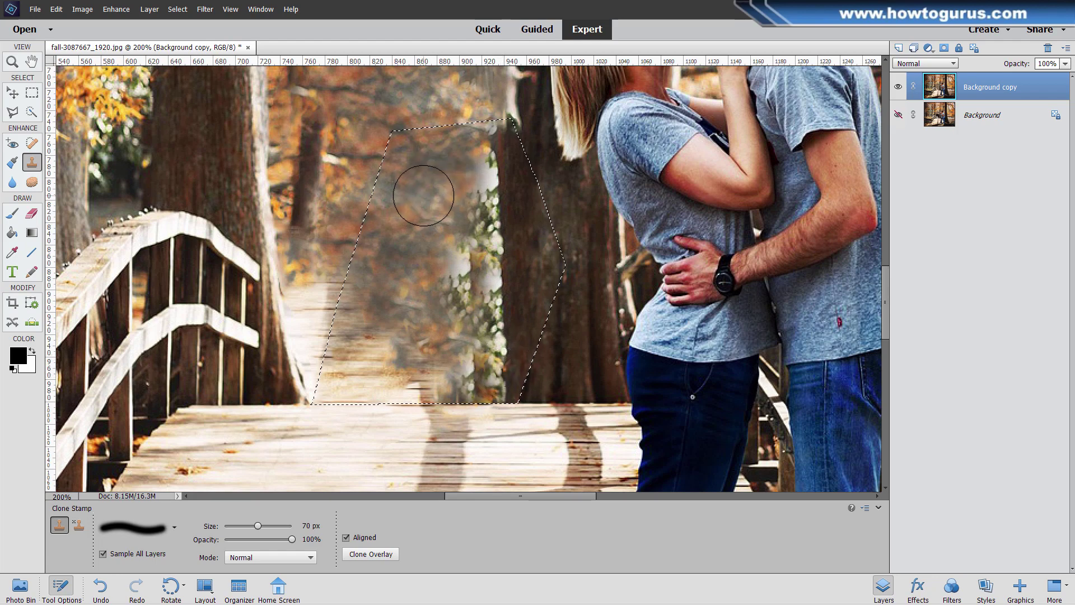
key(ctrl+d)
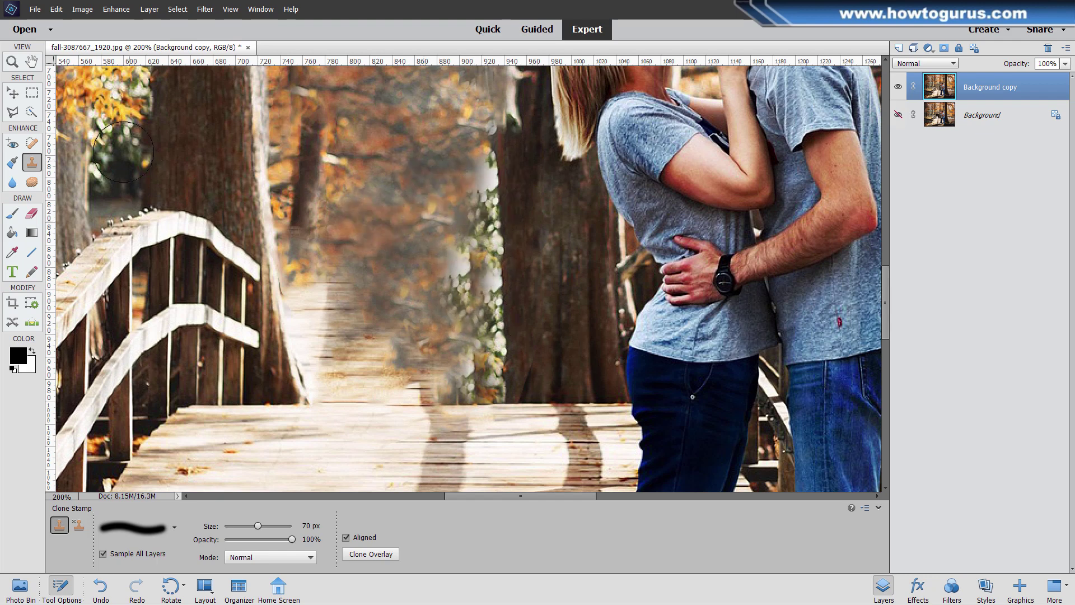
click(12, 112)
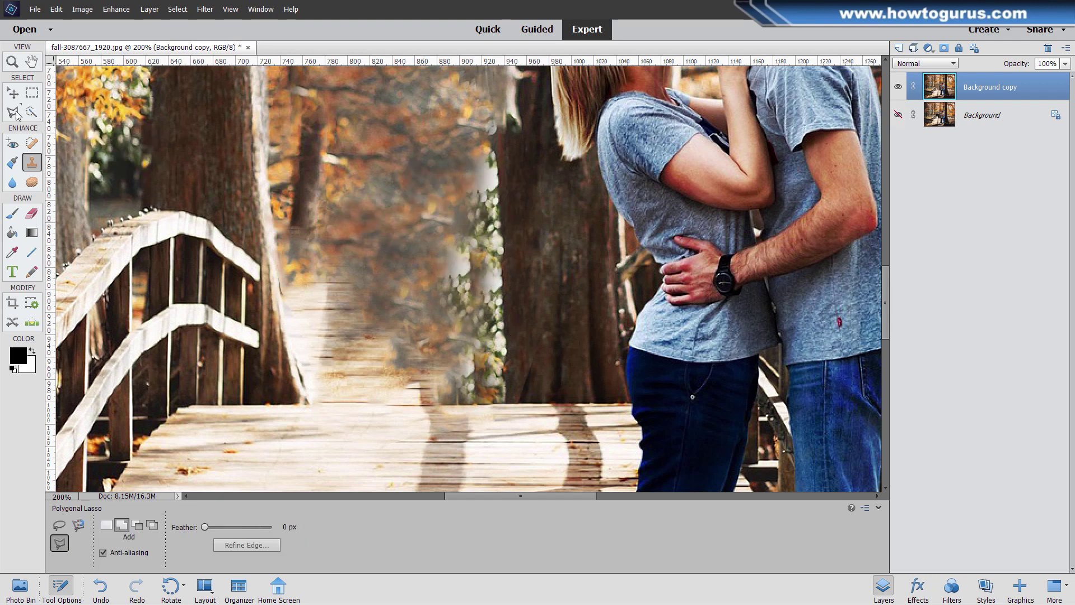
Lasso the smudged patch between the trees and sample nearby background with the Clone Stamp.
click(63, 525)
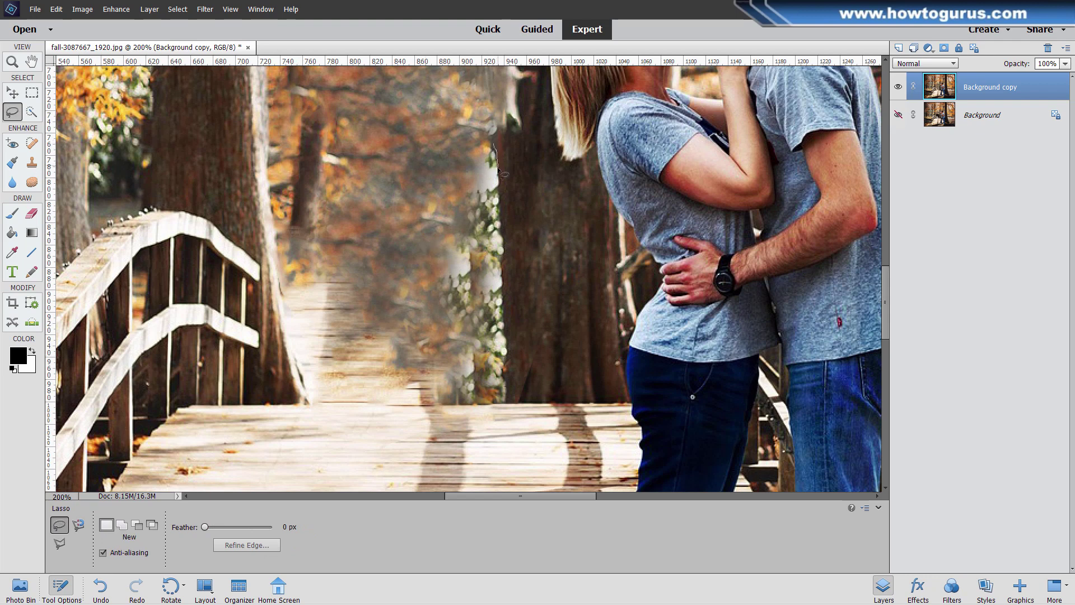
drag(500, 197, 502, 224)
drag(489, 406, 469, 404)
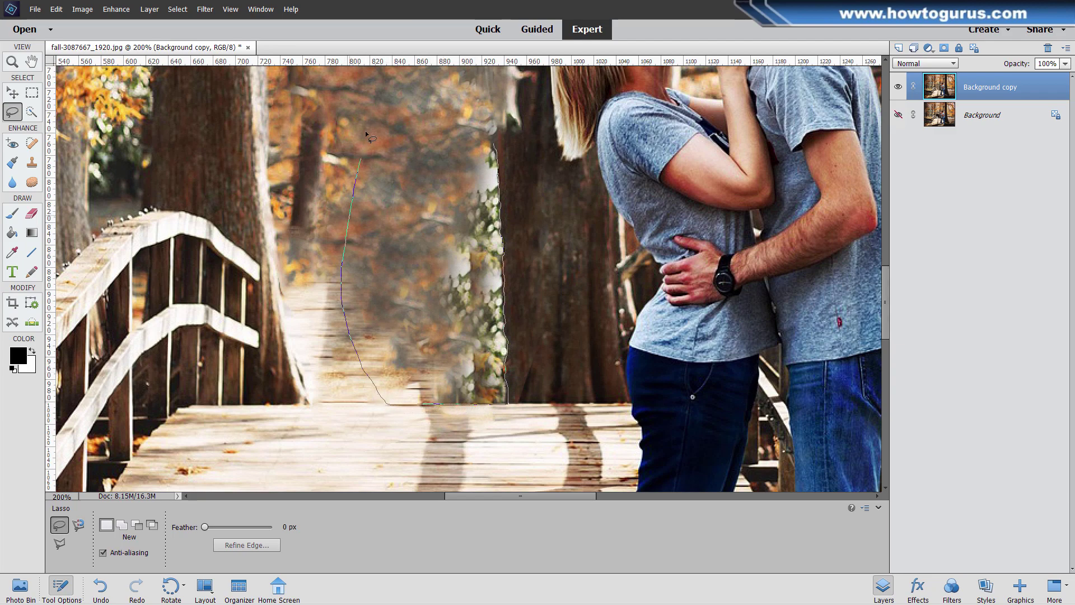
drag(494, 144, 493, 144)
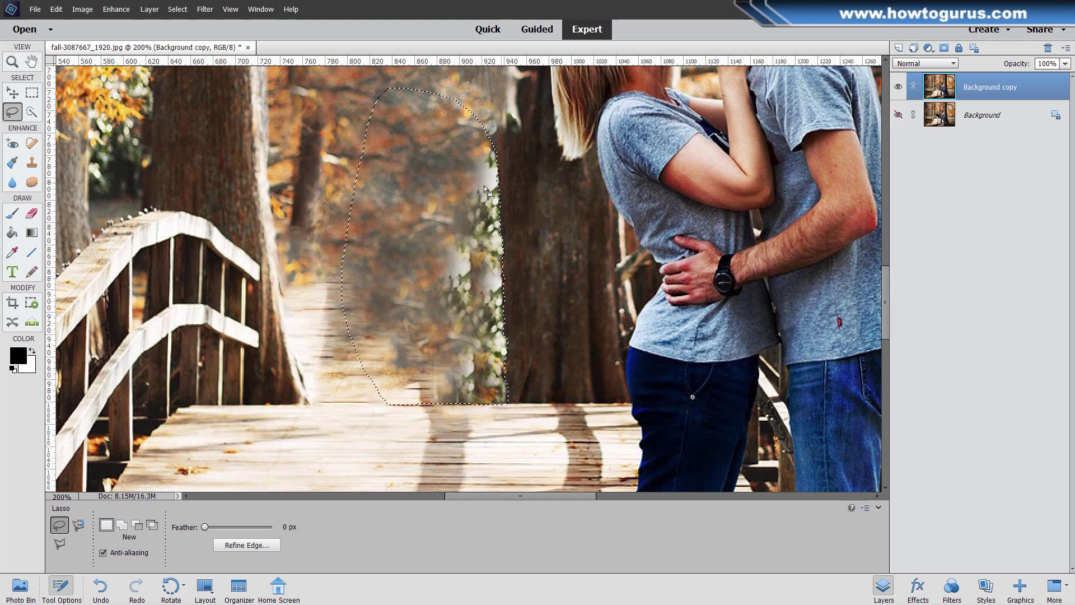
click(31, 162)
alt+click(435, 223)
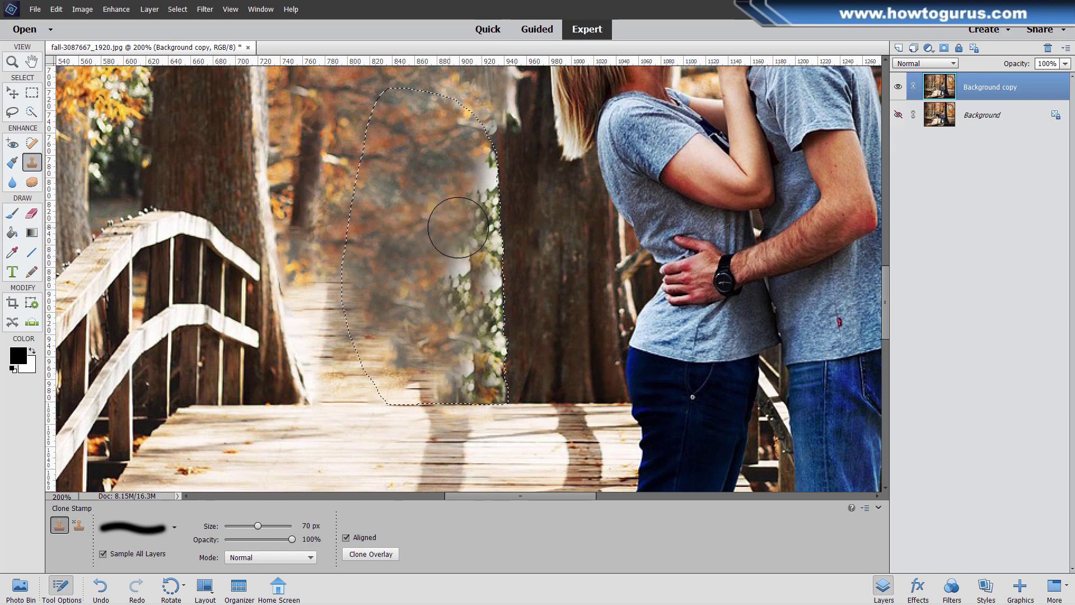
Paint cloned bokeh texture over the white flowers and light streaks, then deselect with Ctrl+D.
mouse_move(448, 227)
mouse_down()
mouse_move(491, 207)
mouse_move(483, 189)
mouse_move(498, 179)
mouse_move(483, 276)
mouse_move(461, 316)
mouse_move(433, 267)
mouse_move(493, 352)
mouse_move(461, 378)
mouse_move(487, 387)
mouse_move(463, 384)
mouse_up()
alt+click(420, 224)
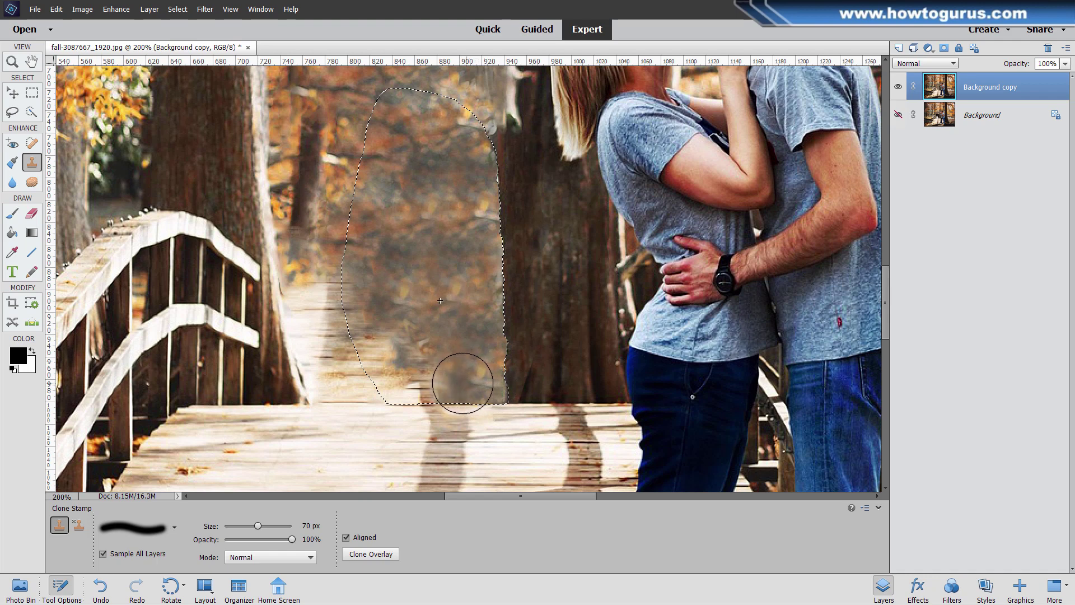
alt+click(471, 241)
drag(432, 328, 437, 319)
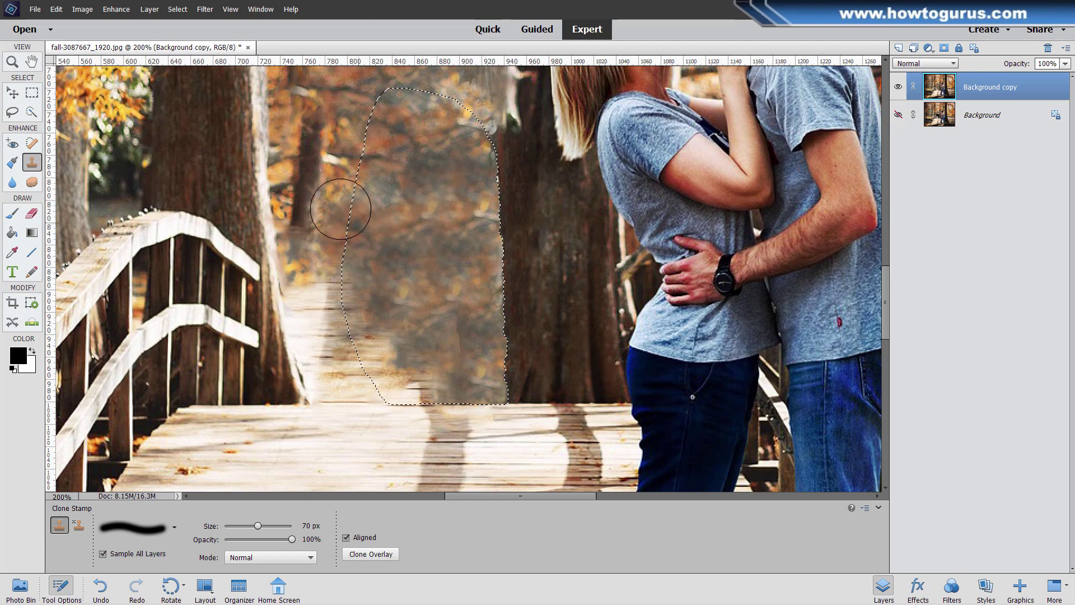
key(ctrl+d)
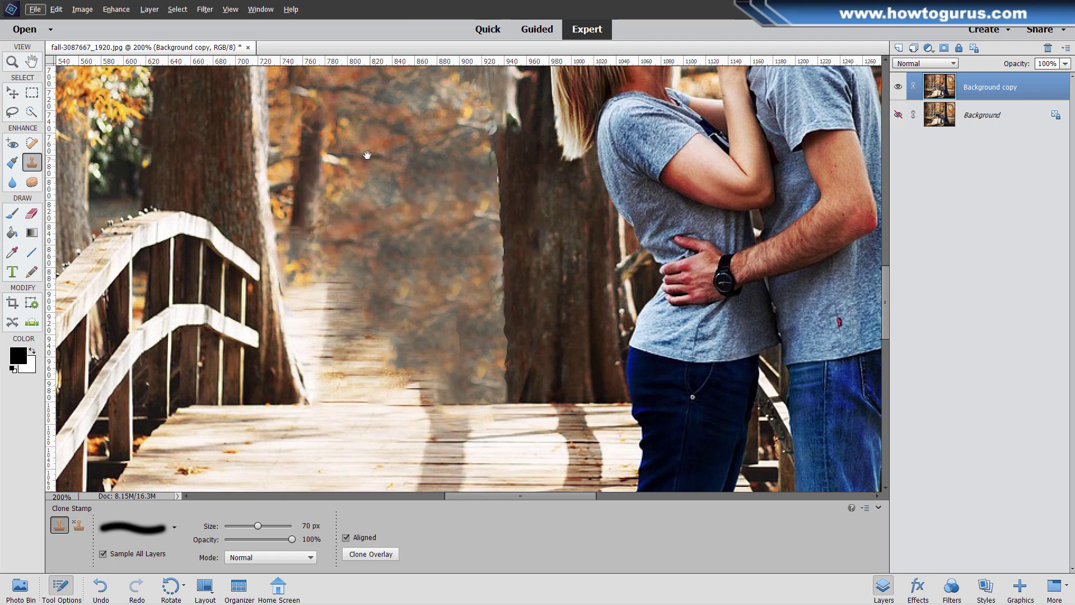
Set the Clone Stamp to 30 px and clone upper trunk texture over the thin trunk's light patch.
drag(367, 159, 372, 260)
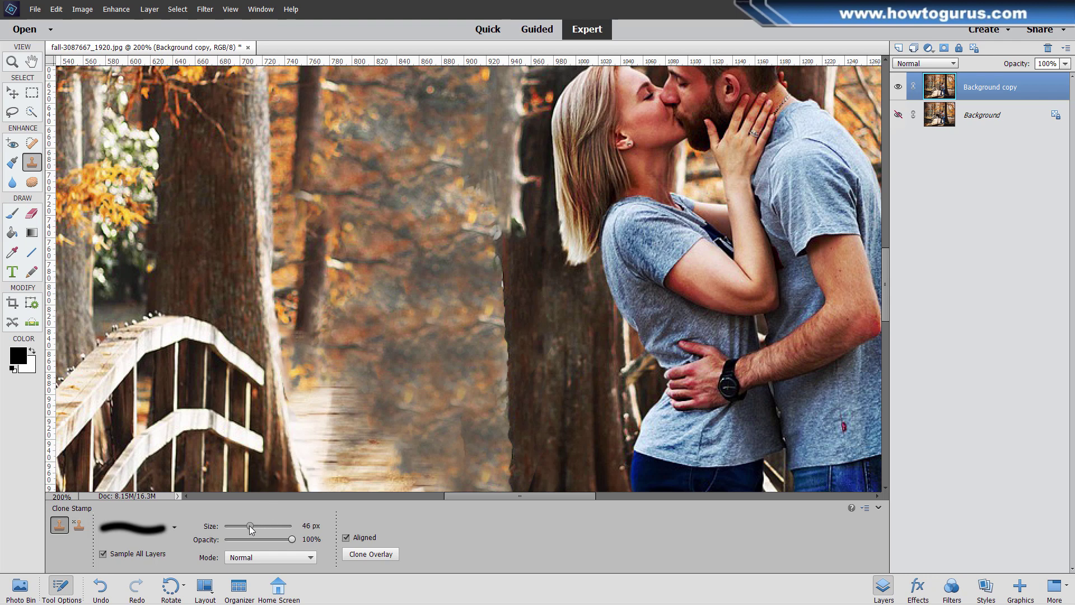
drag(257, 526, 241, 528)
drag(293, 194, 312, 242)
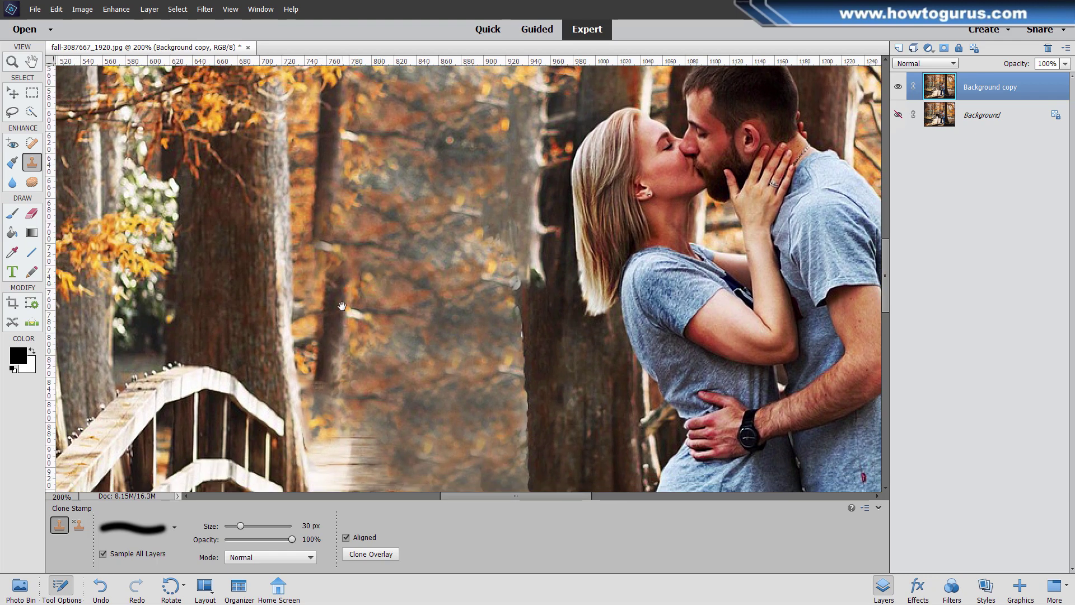
alt+click(328, 139)
mouse_move(321, 235)
mouse_down()
mouse_move(313, 369)
mouse_move(345, 353)
mouse_move(335, 328)
mouse_move(350, 268)
mouse_move(326, 407)
mouse_up()
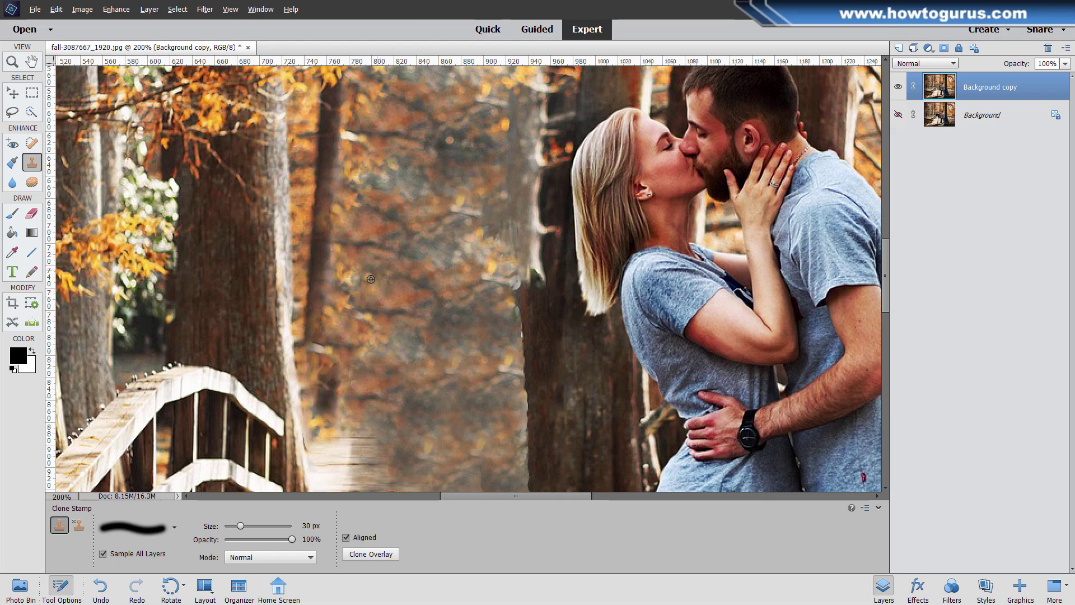
Extend dark trunk texture down the thin trunk and clone background over its left edge and grey spot.
click(312, 339)
mouse_move(312, 353)
mouse_down()
mouse_move(311, 426)
mouse_move(328, 411)
mouse_move(355, 348)
mouse_up()
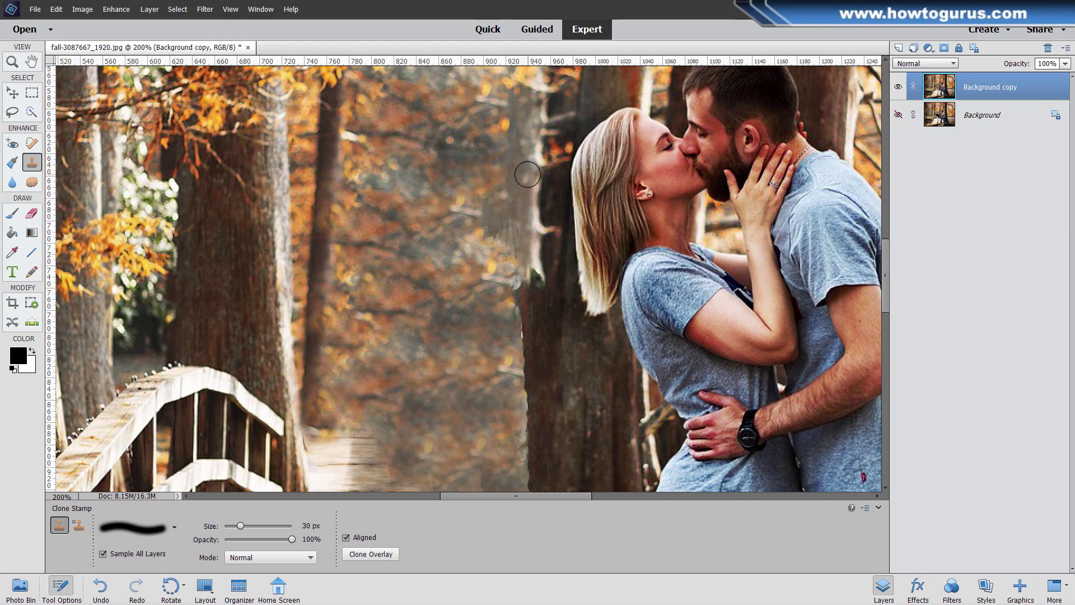
mouse_move(514, 261)
mouse_down()
mouse_move(530, 288)
mouse_move(512, 445)
mouse_move(453, 384)
mouse_move(456, 350)
mouse_move(367, 197)
mouse_up()
drag(430, 215, 427, 245)
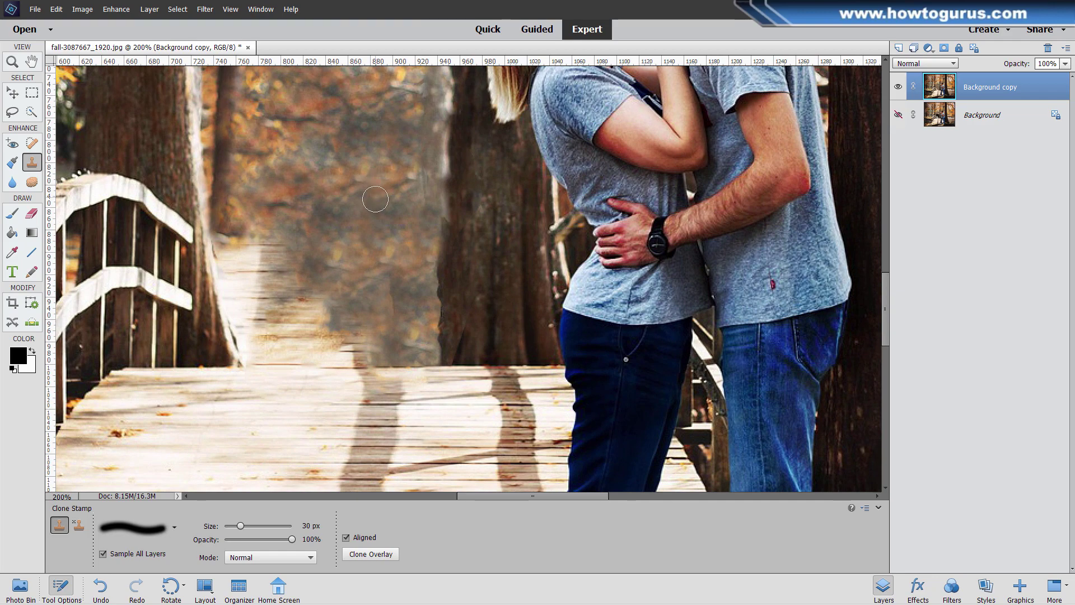
click(11, 61)
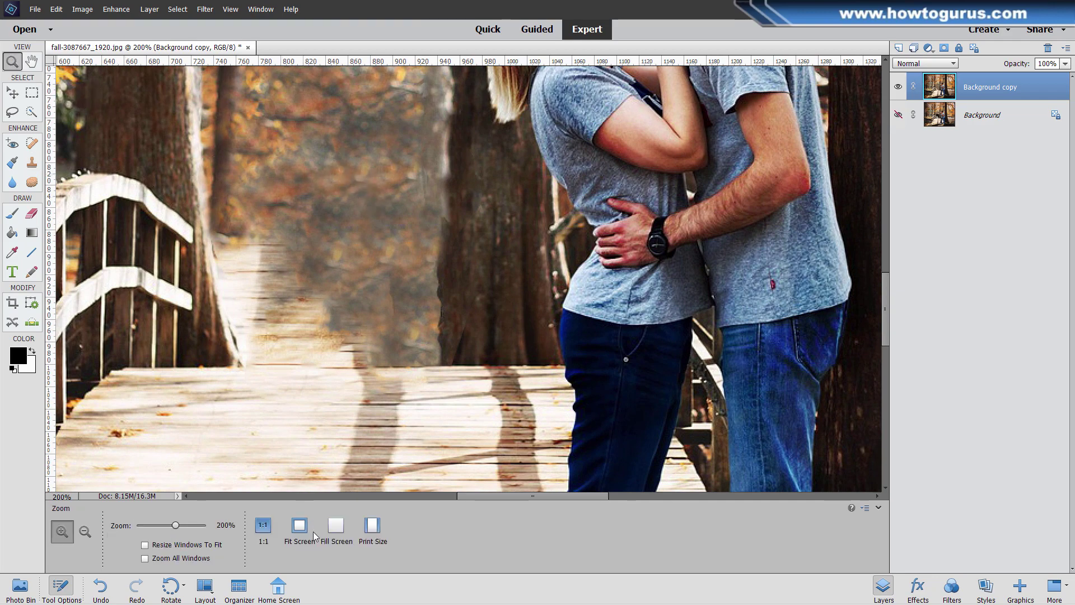
click(312, 537)
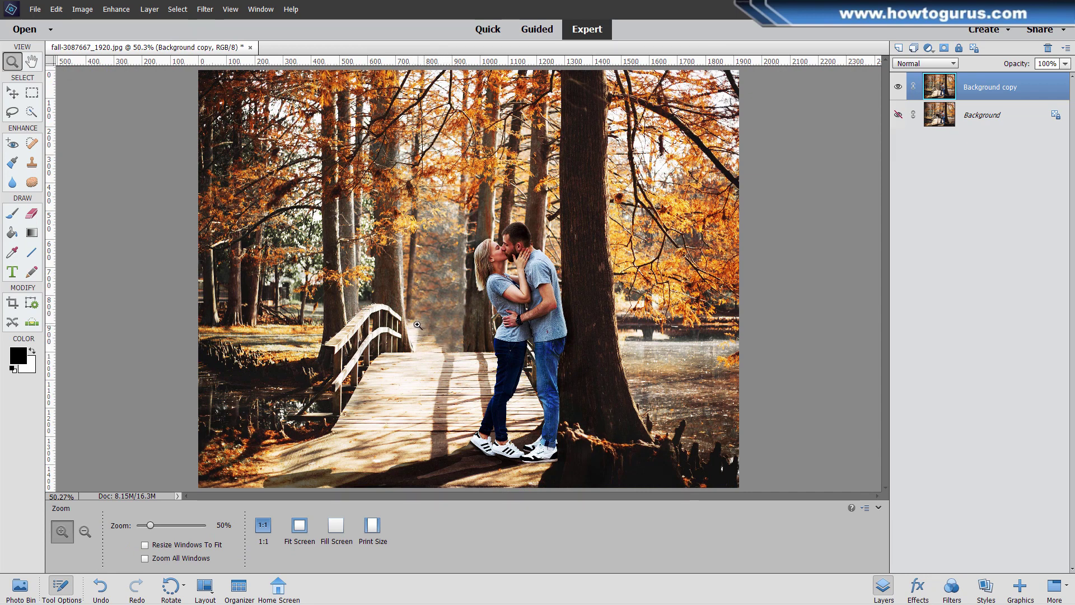
click(432, 329)
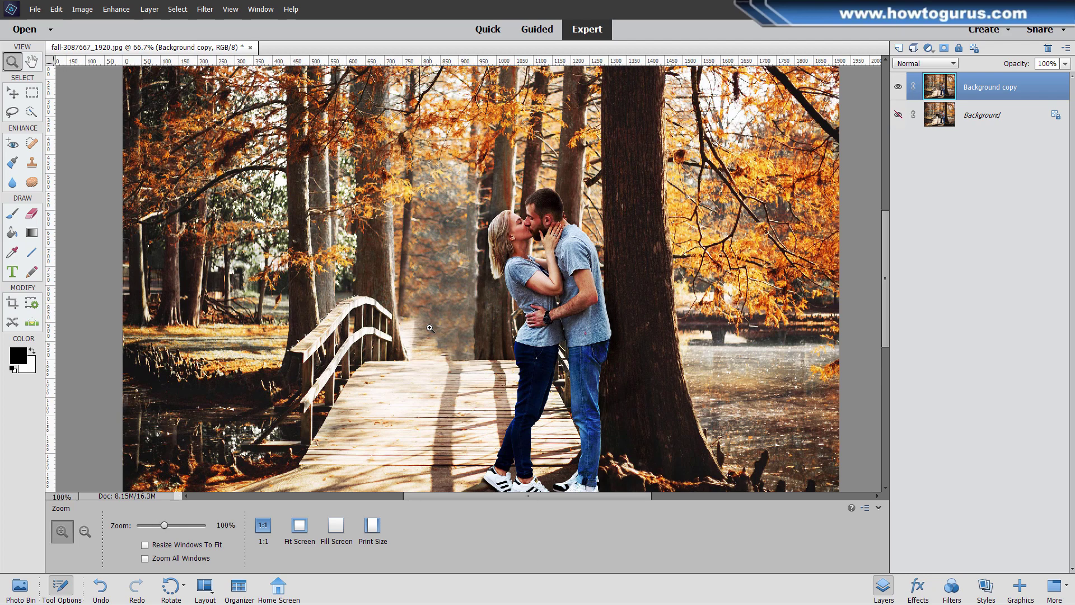
click(425, 328)
click(418, 328)
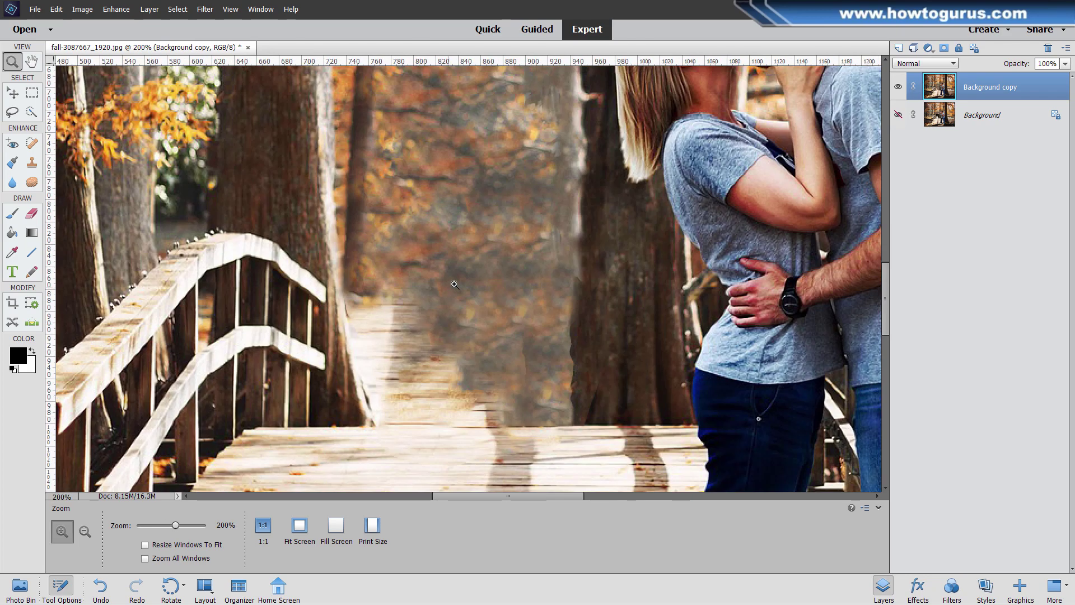
drag(498, 208, 484, 288)
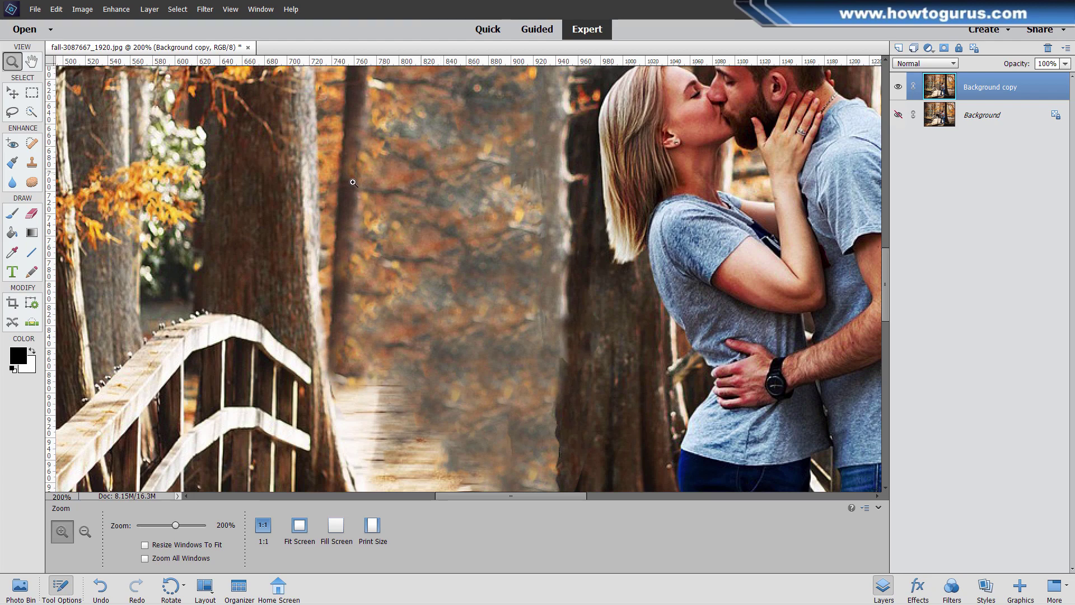
With a 40 px Clone Stamp, clone boardwalk planks over the patch where planks meet foliage, undoing one smear.
click(33, 163)
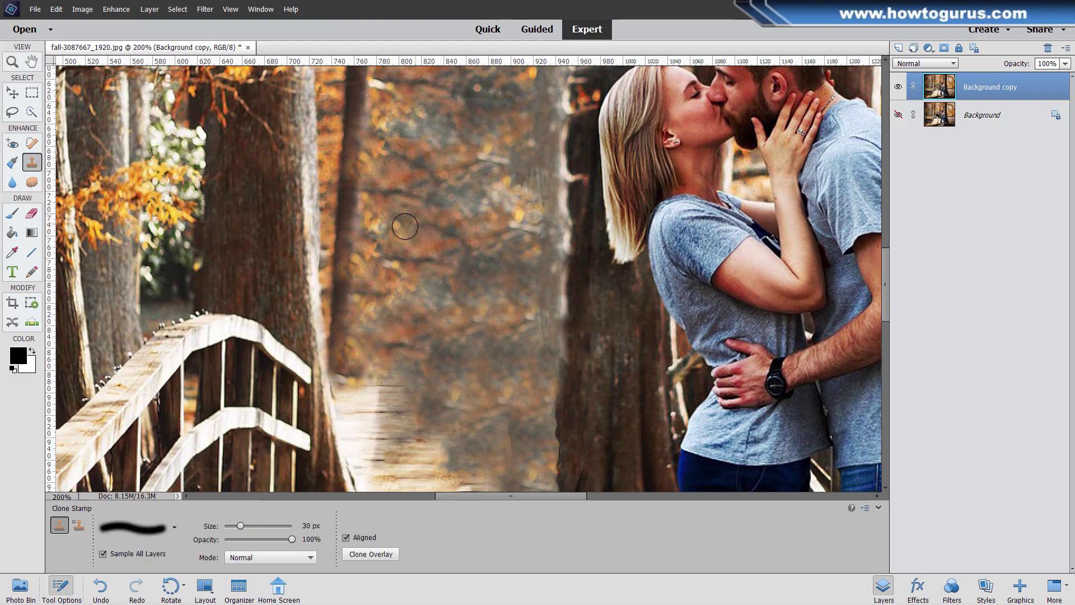
key(bracketright)
key(bracketright)
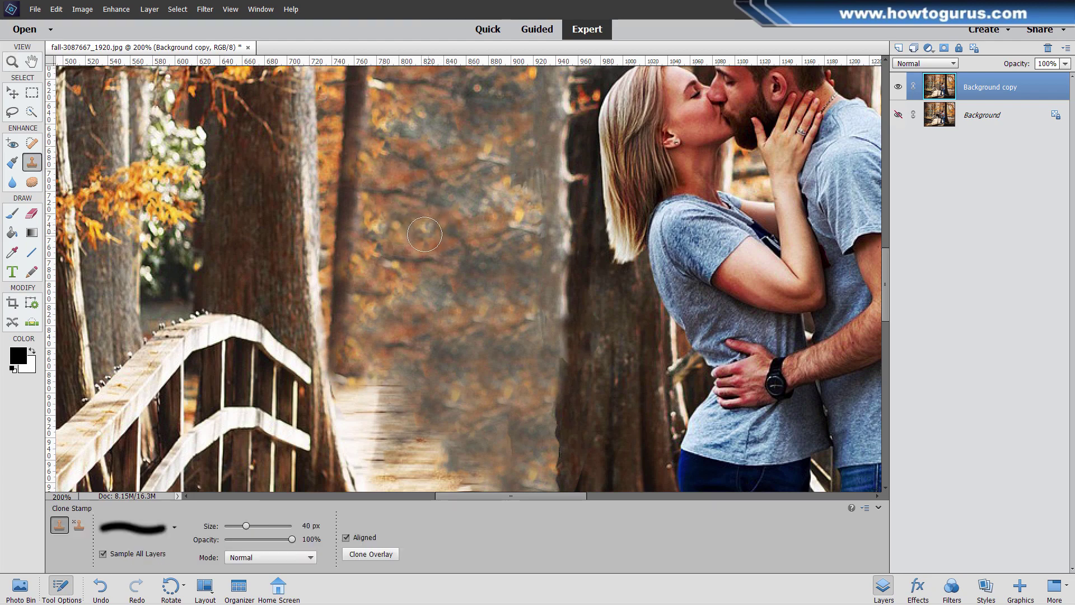
alt+click(424, 235)
drag(418, 420, 421, 419)
key(ctrl+z)
drag(400, 406, 388, 412)
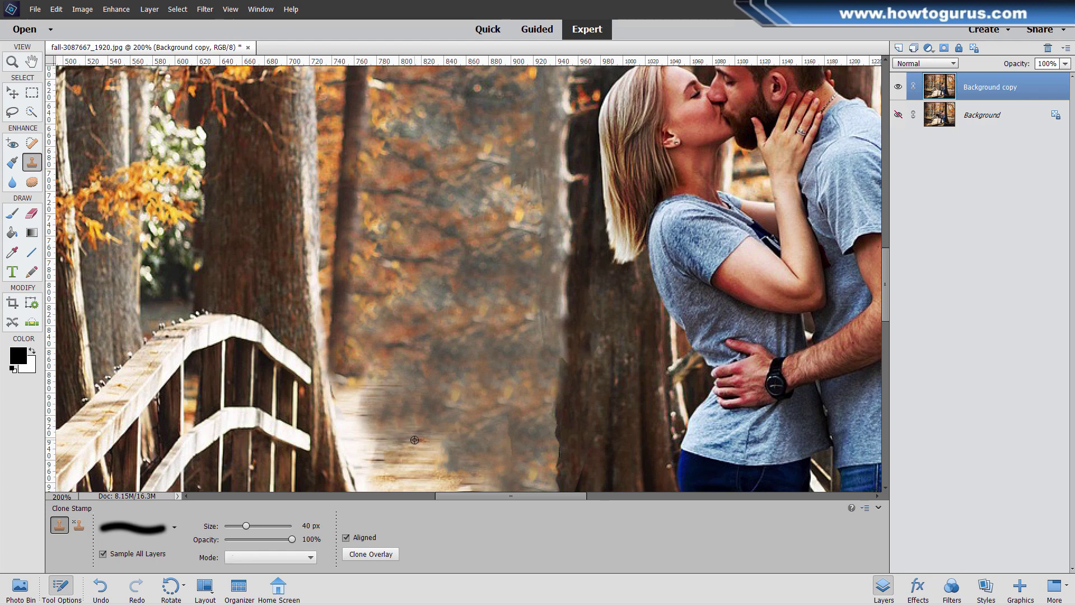
alt+click(417, 441)
mouse_move(384, 442)
mouse_down()
mouse_move(365, 437)
mouse_move(361, 401)
mouse_move(374, 396)
mouse_move(443, 450)
mouse_up()
Clone foliage over the stray branch, the light branch detail and the lower background area.
alt+click(417, 428)
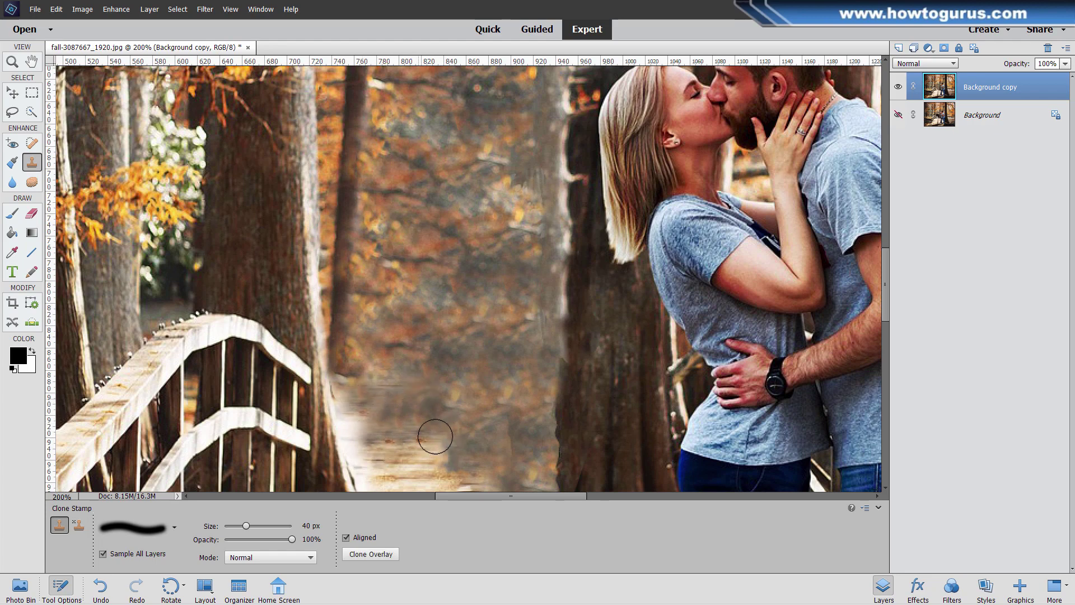
alt+click(444, 296)
mouse_move(425, 266)
mouse_down()
mouse_move(417, 260)
mouse_move(455, 262)
mouse_move(452, 238)
mouse_up()
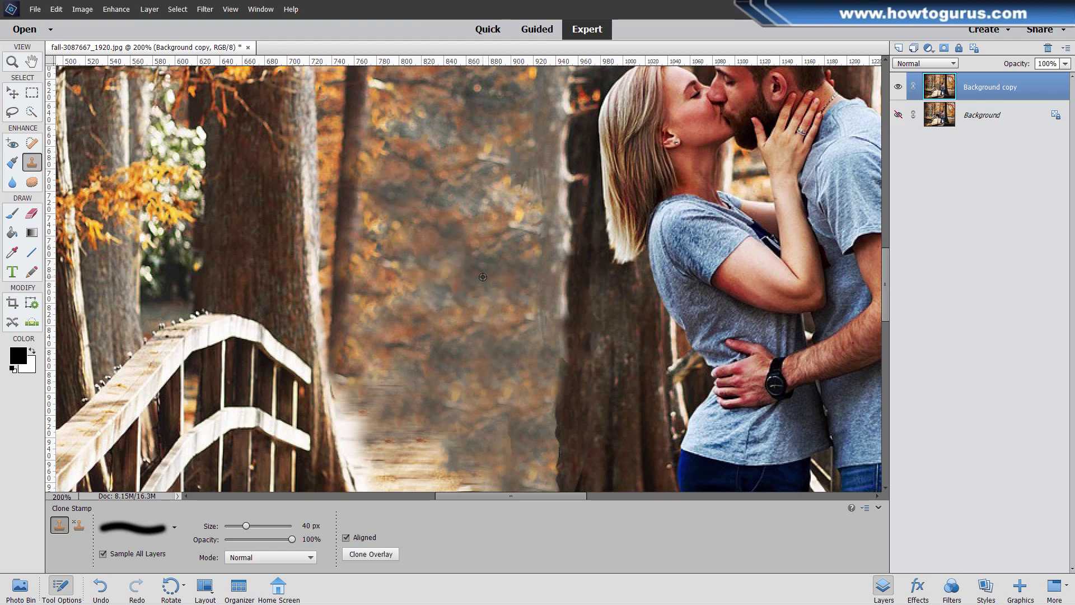
mouse_move(502, 188)
mouse_down()
mouse_move(487, 163)
mouse_move(473, 166)
mouse_move(463, 196)
mouse_up()
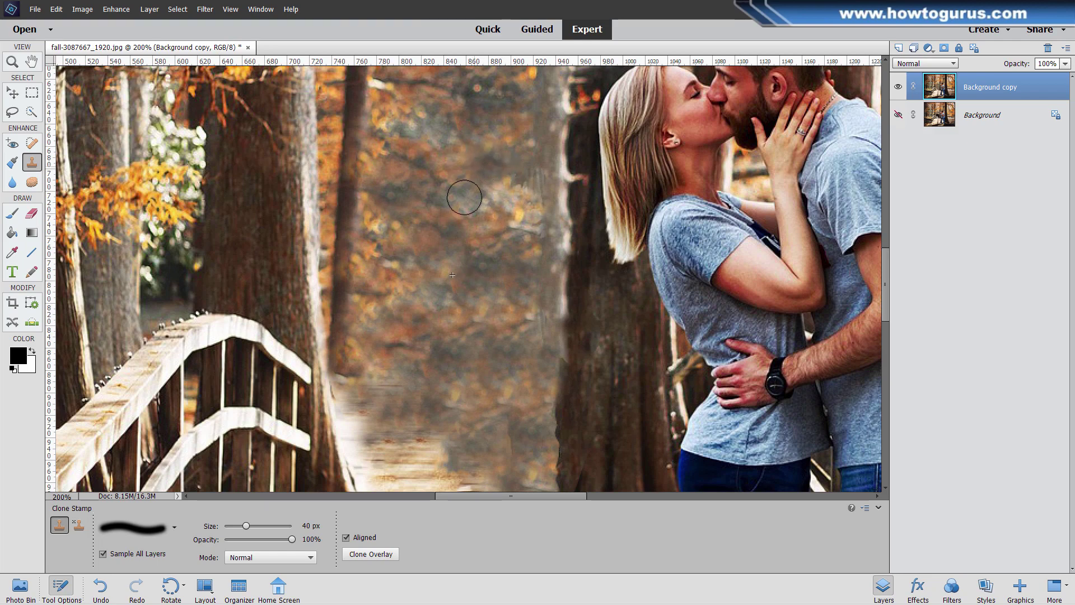
mouse_move(513, 447)
mouse_down()
mouse_move(488, 381)
mouse_move(482, 395)
mouse_move(422, 413)
mouse_up()
scroll(463, 305, up, 3)
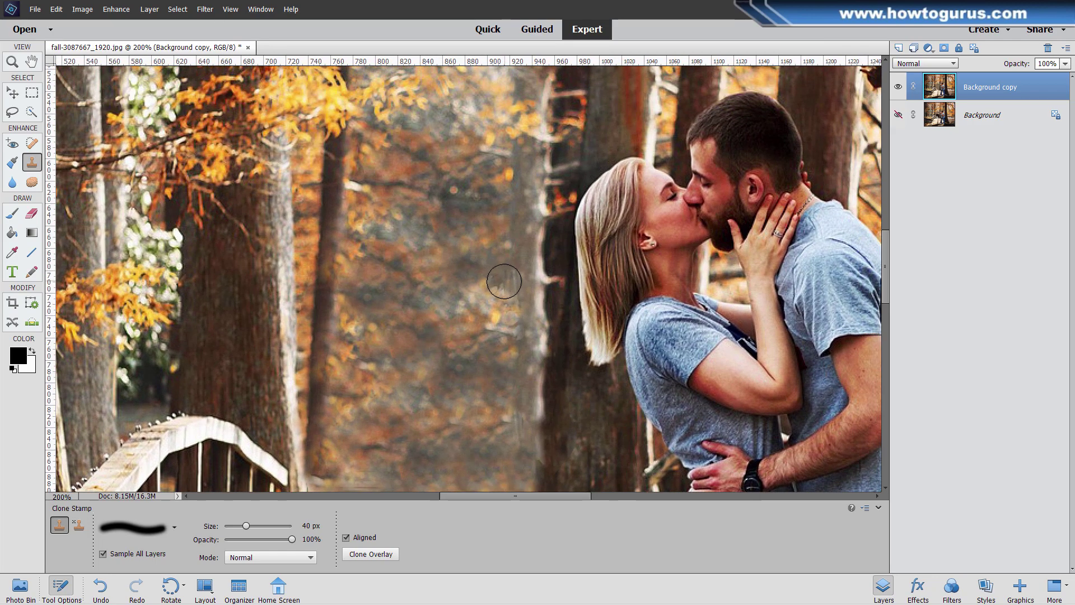
scroll(446, 284, down, 6)
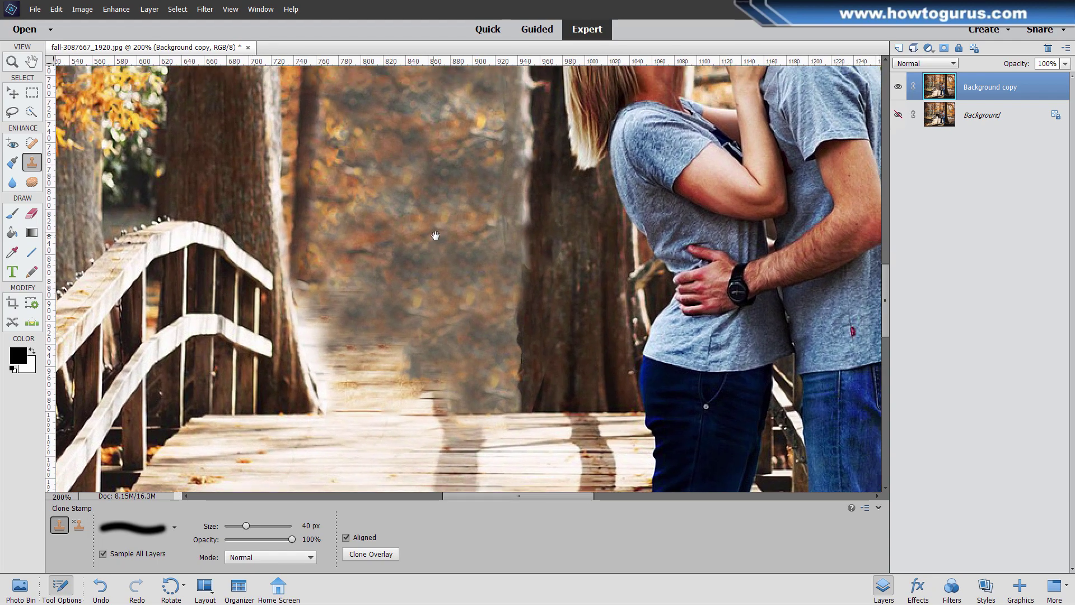
drag(435, 236, 446, 264)
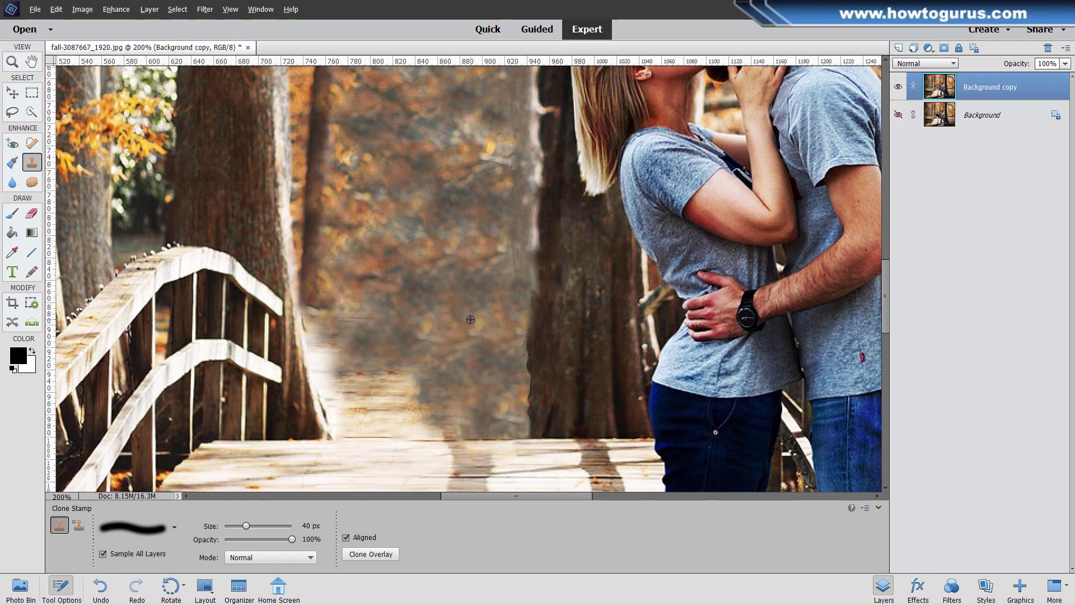
Cover the ragged trunk edge with foliage, soften it, and fit the whole photo on screen.
mouse_move(506, 353)
mouse_down()
mouse_move(510, 417)
mouse_move(498, 392)
mouse_up()
drag(519, 328, 518, 292)
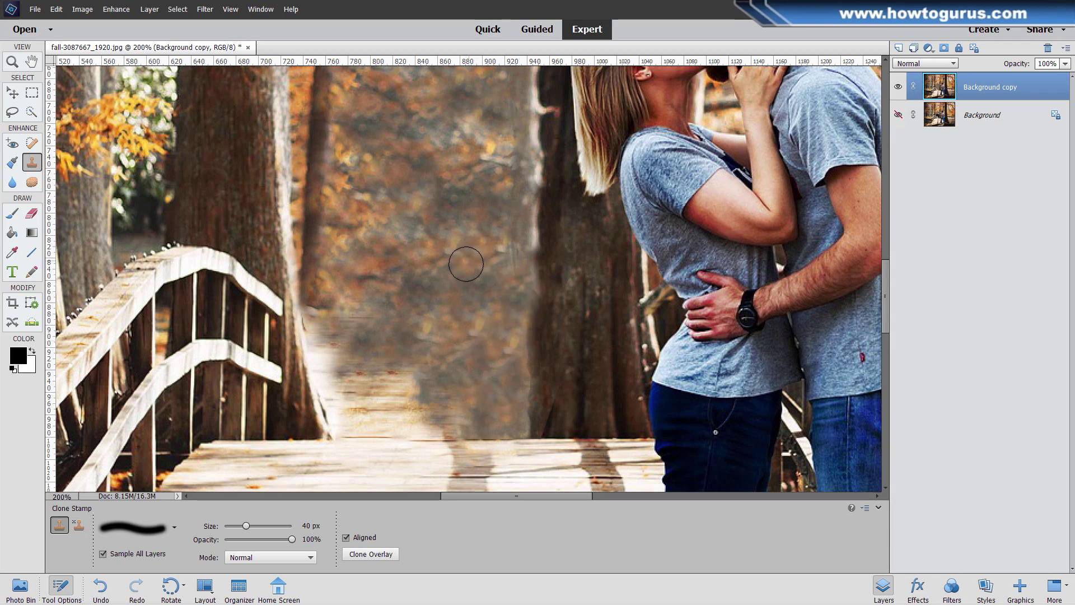
key(z)
click(300, 525)
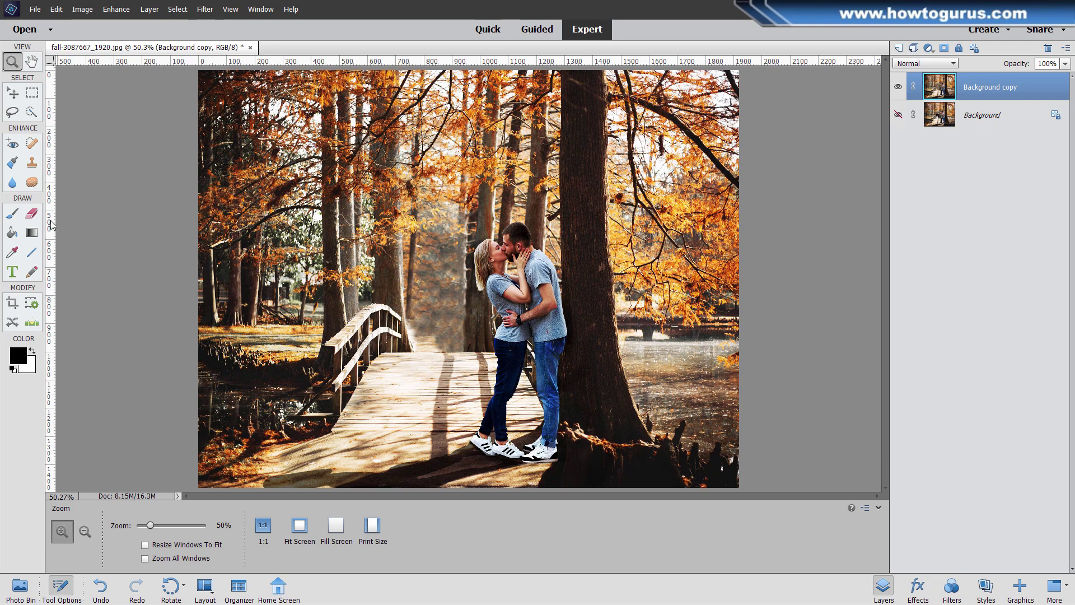
Clone nearby foliage with a 125 px brush over the hazy path area beside the couple.
click(32, 162)
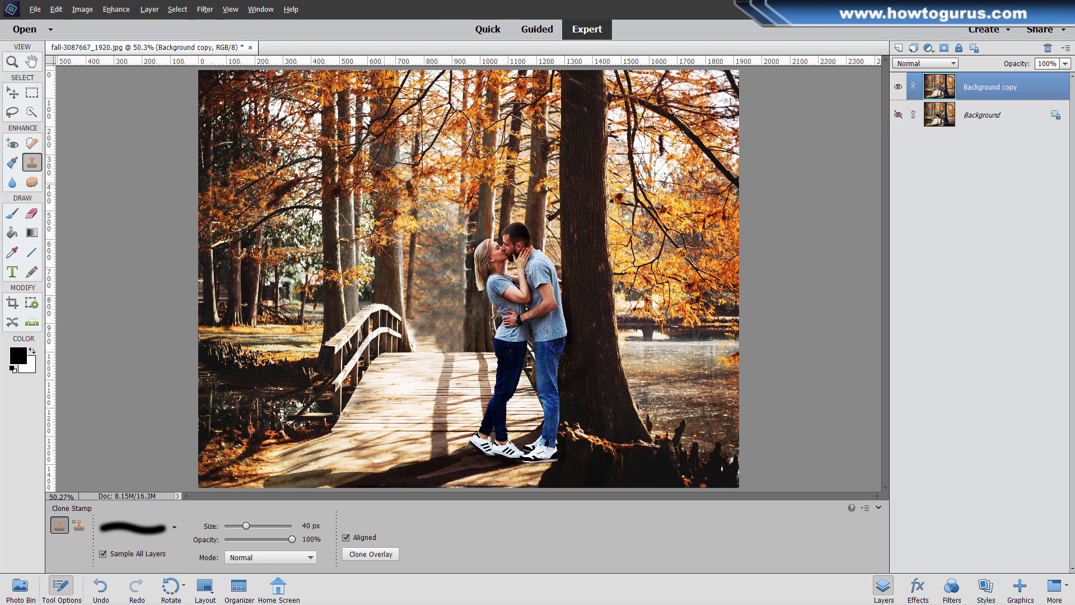
mouse_move(389, 275)
mouse_down()
mouse_move(439, 279)
mouse_move(461, 260)
mouse_move(413, 263)
mouse_up()
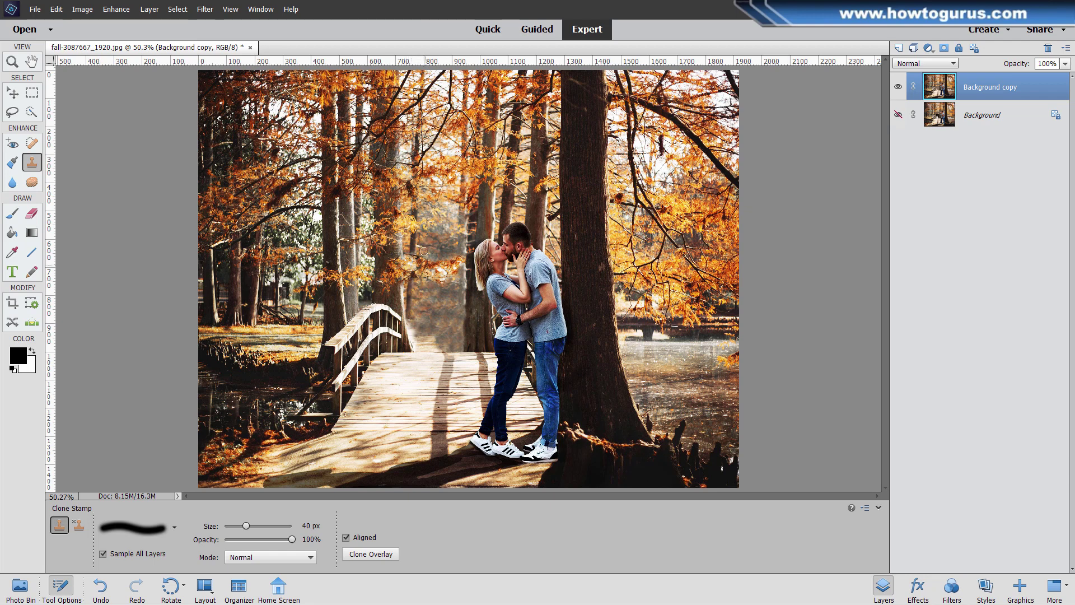
key(bracketright)
key(bracketright)
key(bracketright)
key(bracketright)
key(bracketright)
key(bracketright)
key(bracketright)
alt+click(436, 232)
alt+click(434, 221)
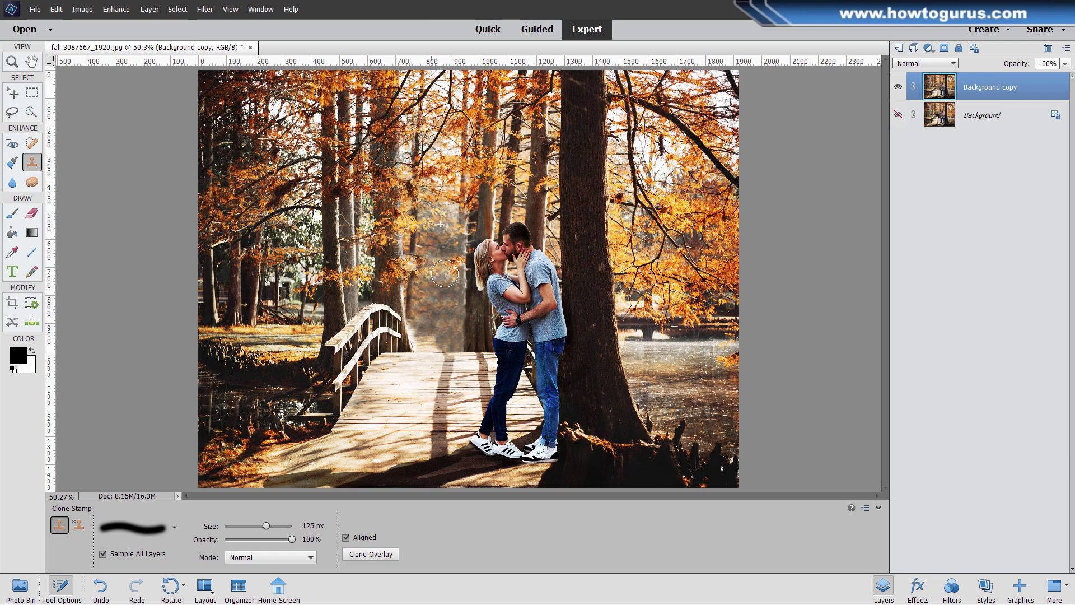
drag(432, 270, 418, 272)
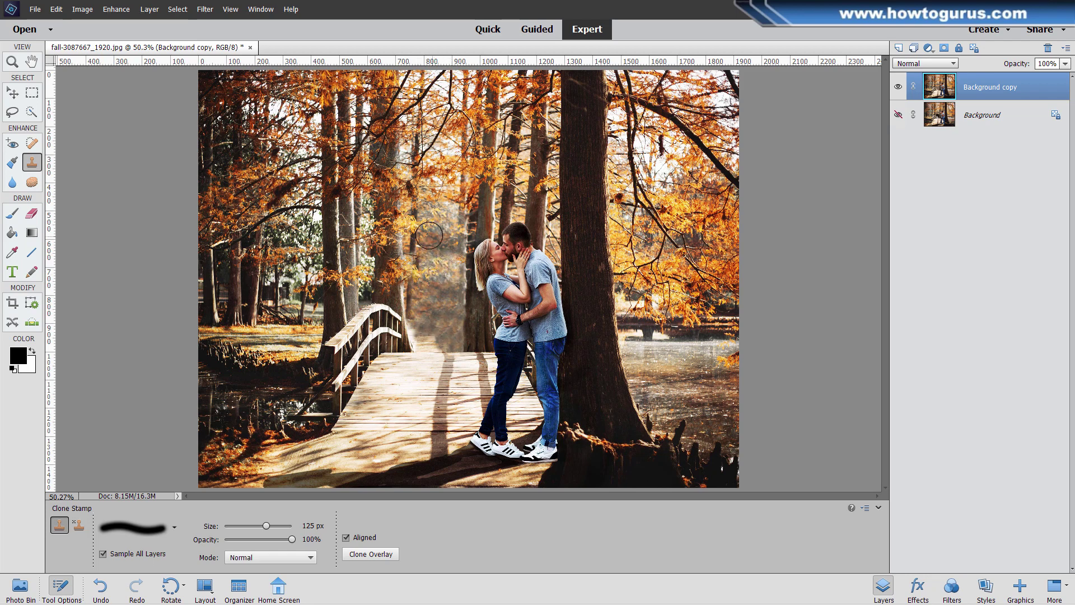
alt+click(413, 247)
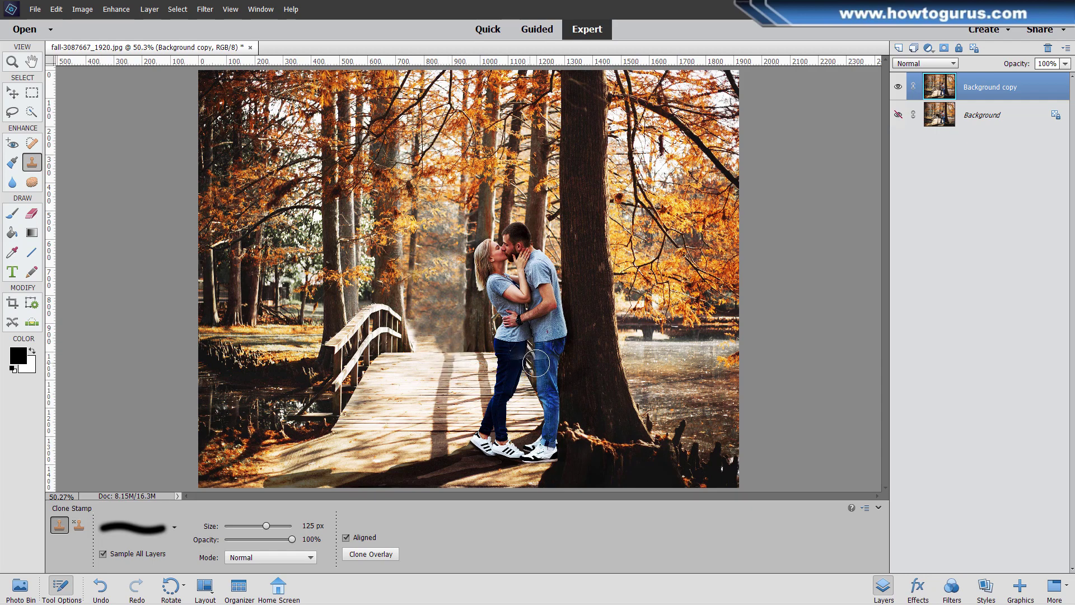
click(12, 62)
click(542, 429)
Zoom to 200% on the couple's sneakers and pan left along the boardwalk shadows.
click(541, 429)
drag(553, 439, 527, 126)
drag(487, 279, 588, 343)
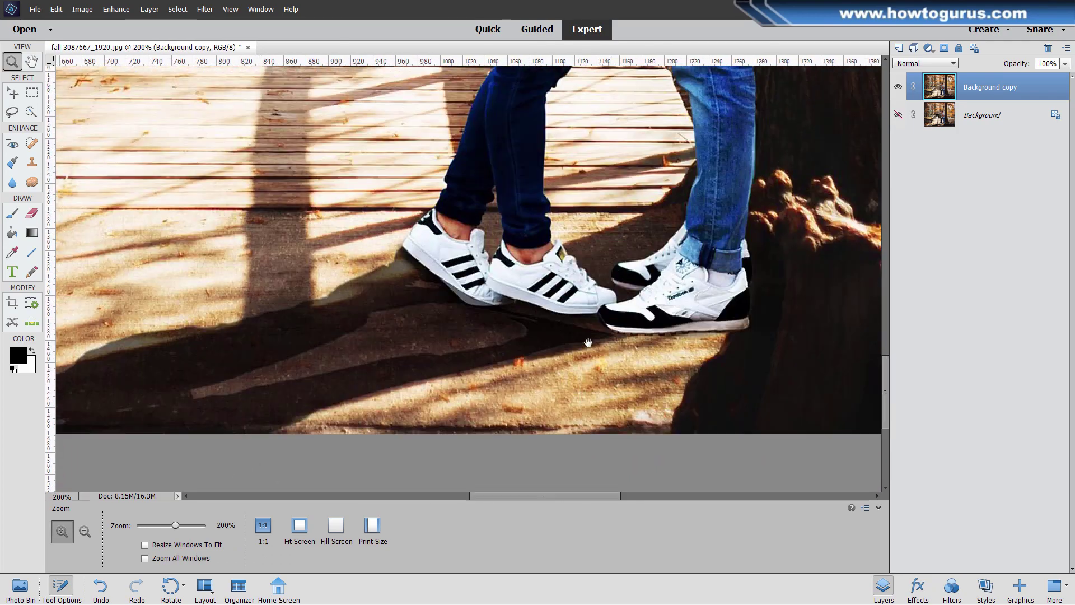
drag(512, 330, 582, 291)
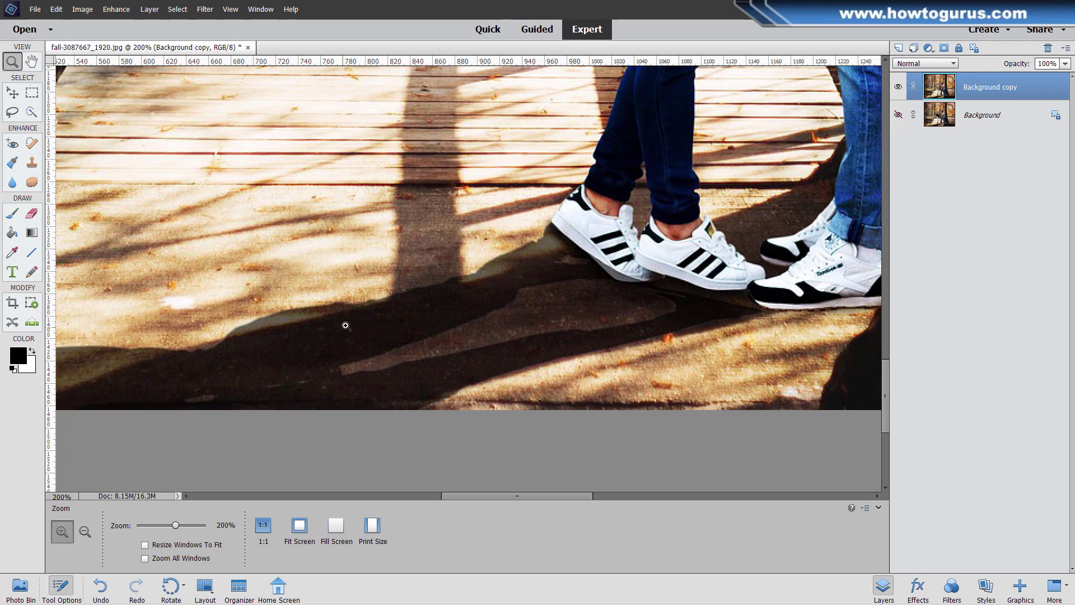
drag(489, 278, 518, 268)
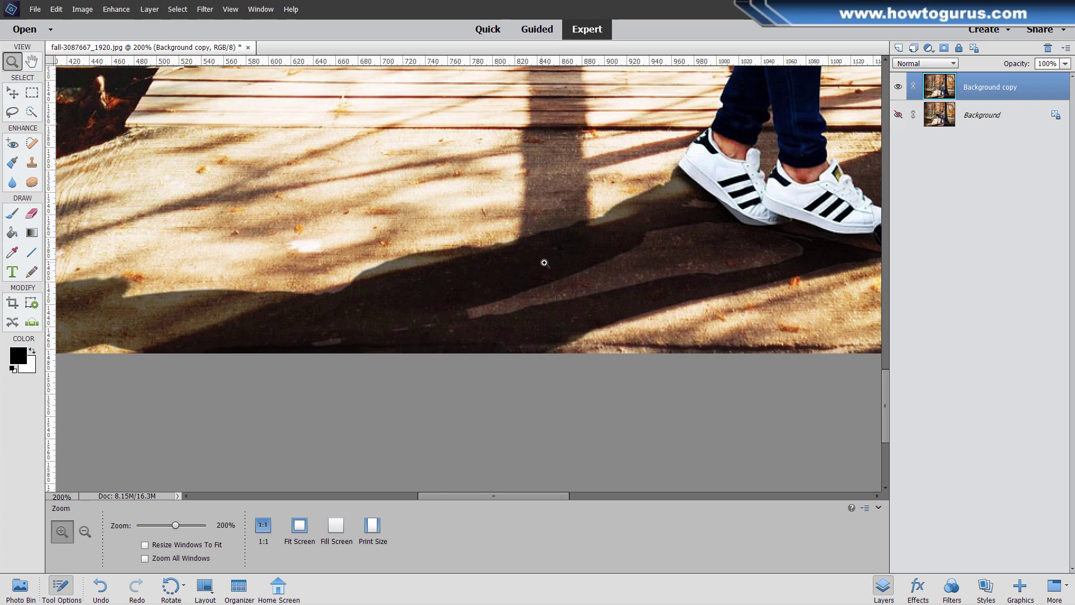
drag(772, 251, 553, 235)
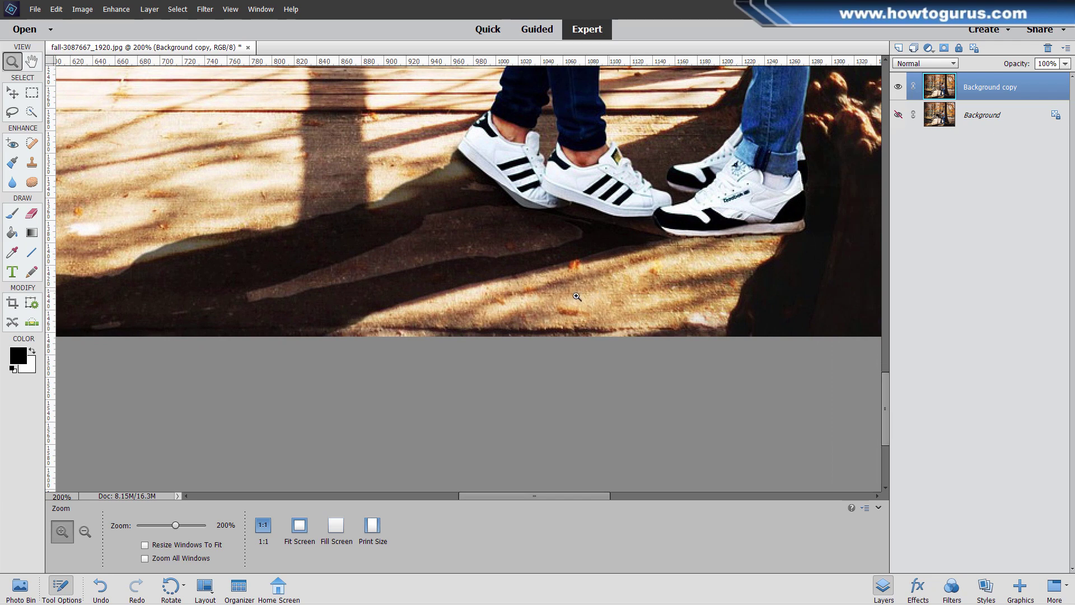
drag(807, 241, 538, 265)
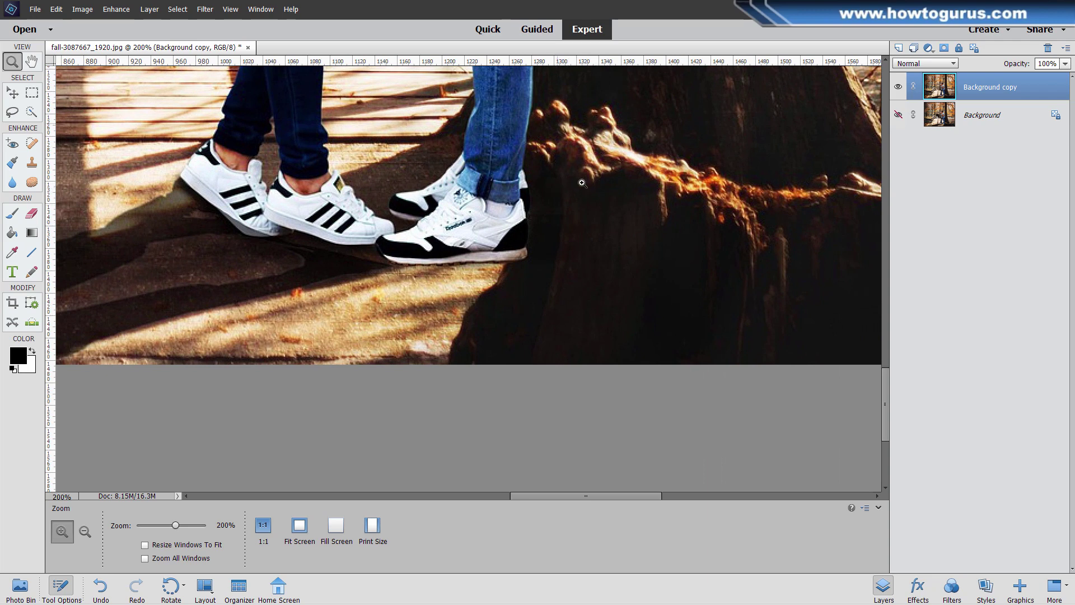
Lasso the area beside the tree base by the log, undoing an unwanted clone.
click(11, 113)
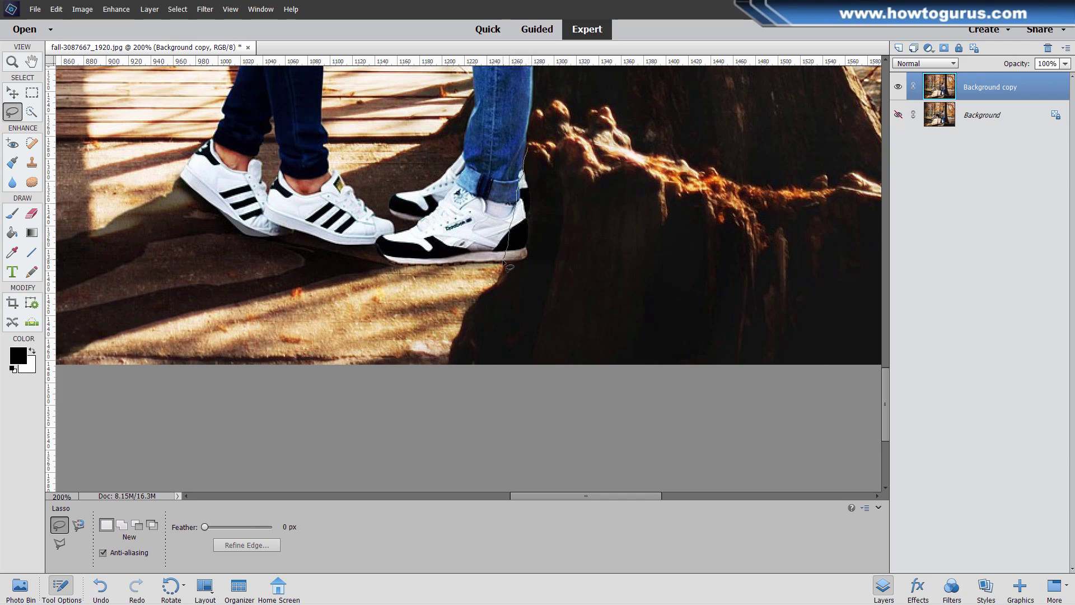
mouse_move(502, 292)
mouse_down()
mouse_move(606, 286)
mouse_move(638, 220)
mouse_move(631, 179)
mouse_up()
drag(532, 151, 531, 148)
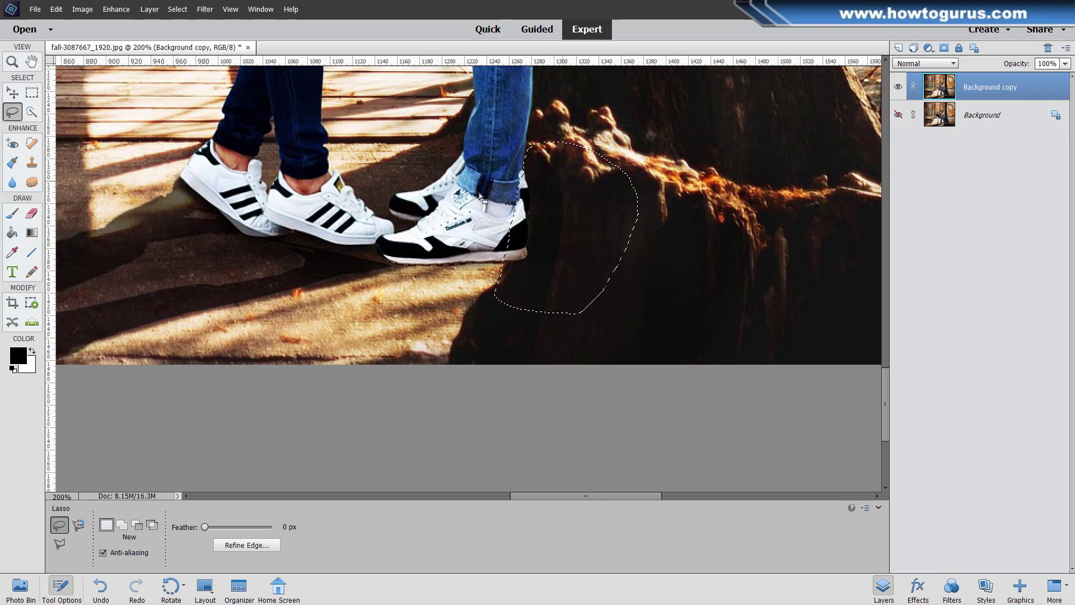
click(34, 167)
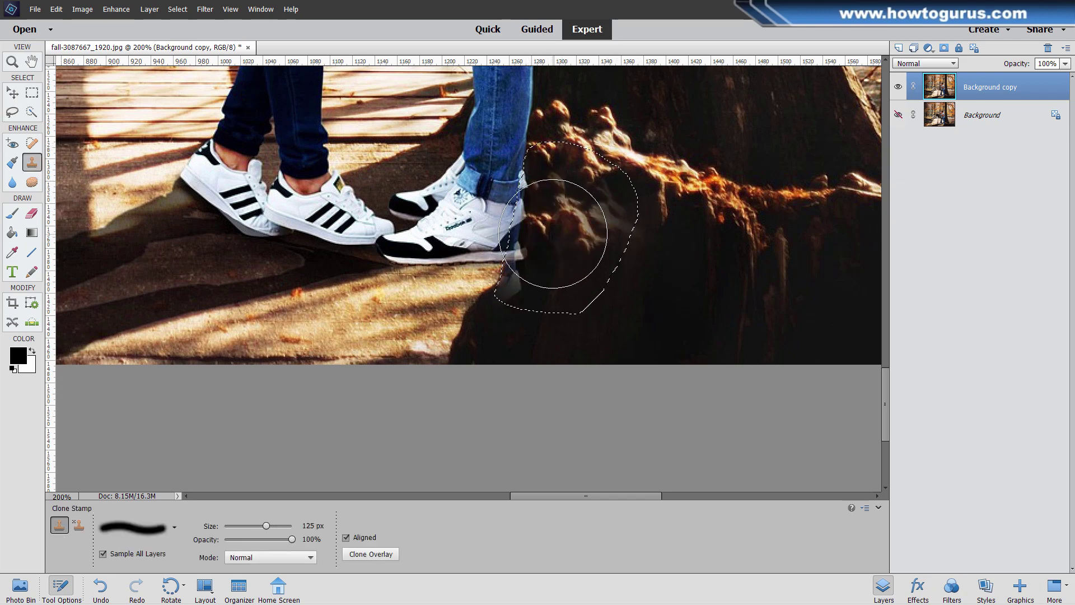
key(ctrl+z)
key(ctrl+z)
key(ctrl+z)
Clone dark bark texture at 60 px along the selection's left edge, then deselect.
key(bracketleft)
key(bracketleft)
key(bracketleft)
key(bracketleft)
key(bracketleft)
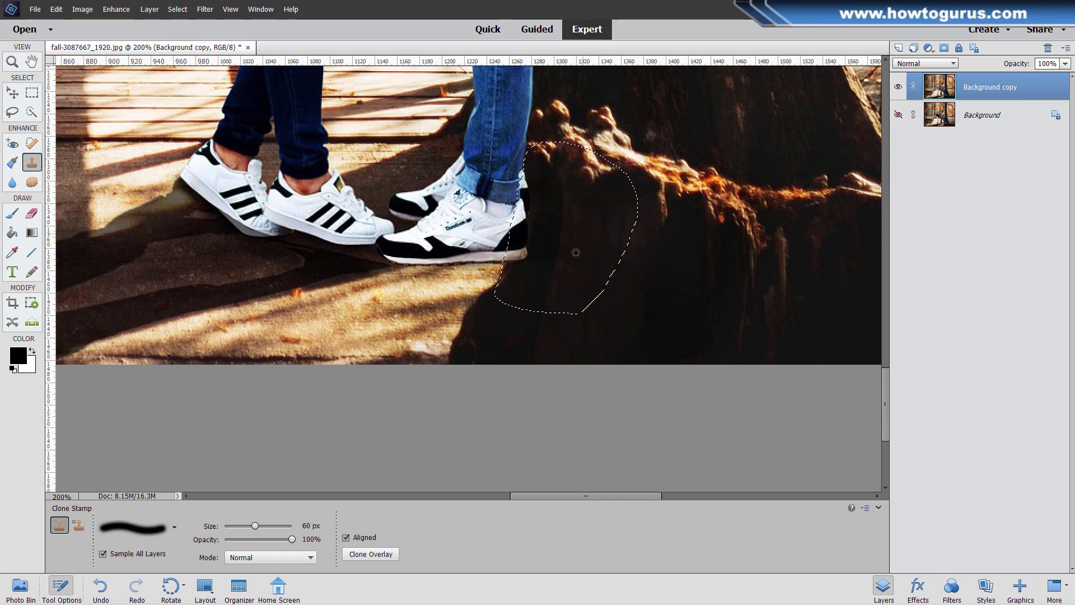
alt+click(557, 266)
mouse_move(520, 256)
mouse_down()
mouse_move(507, 246)
mouse_move(498, 269)
mouse_move(530, 191)
mouse_up()
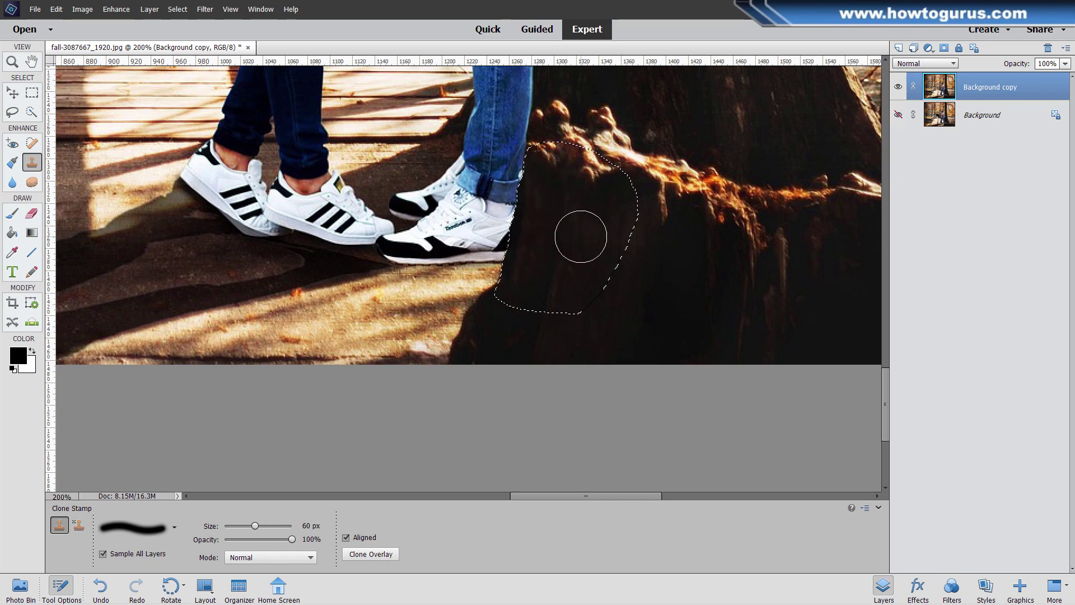
key(ctrl+d)
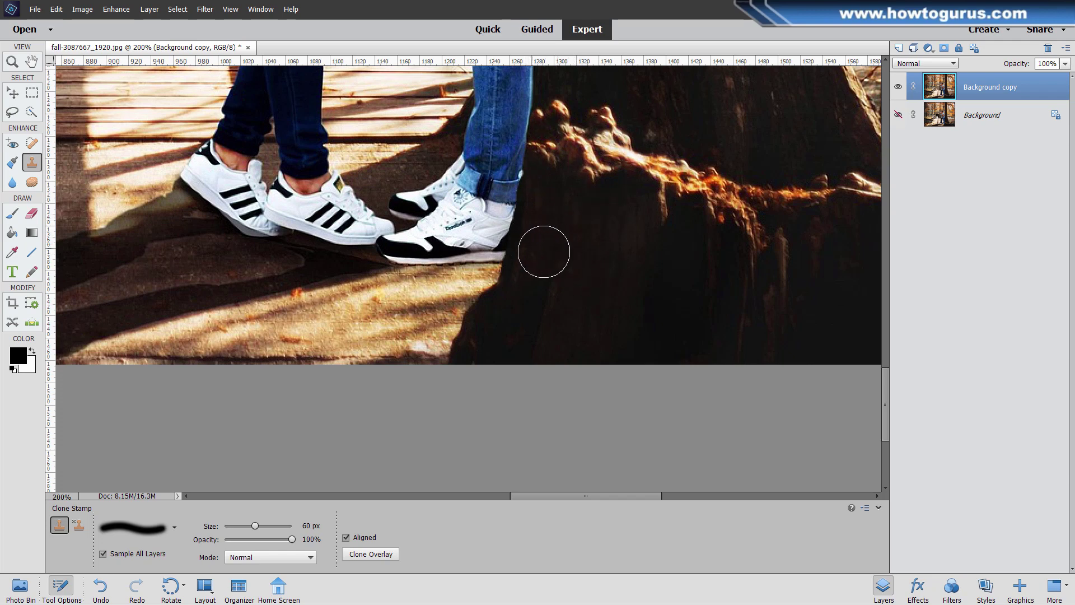
click(351, 274)
key(ctrl+z)
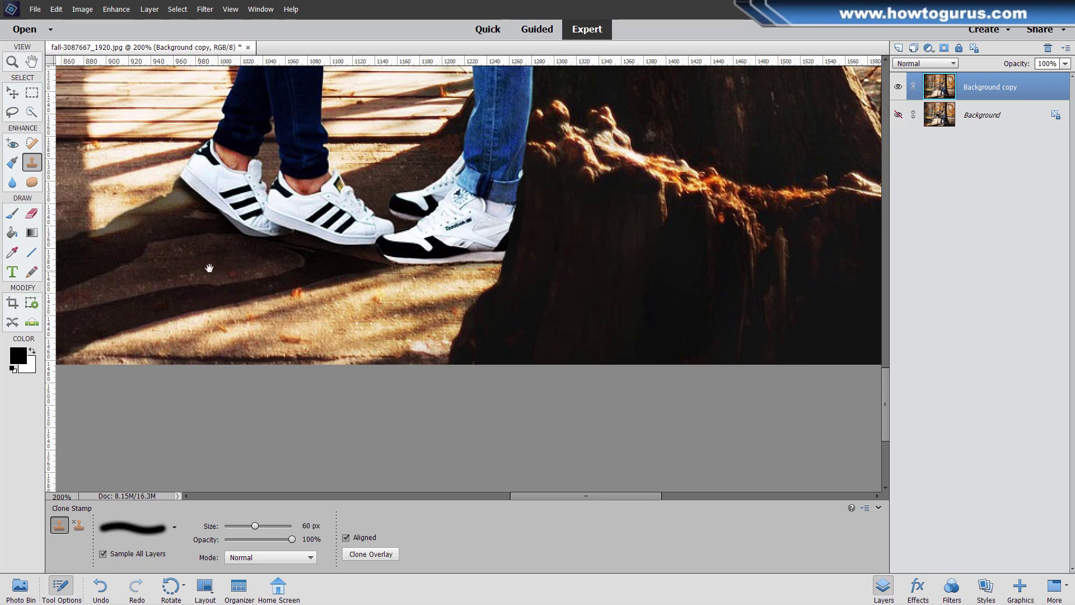
With a 35 px brush, clone shadow tone over the patch, tip and light strip near the shoes.
mouse_move(209, 268)
mouse_down()
mouse_move(454, 217)
mouse_move(540, 250)
mouse_move(629, 254)
mouse_move(624, 263)
mouse_up()
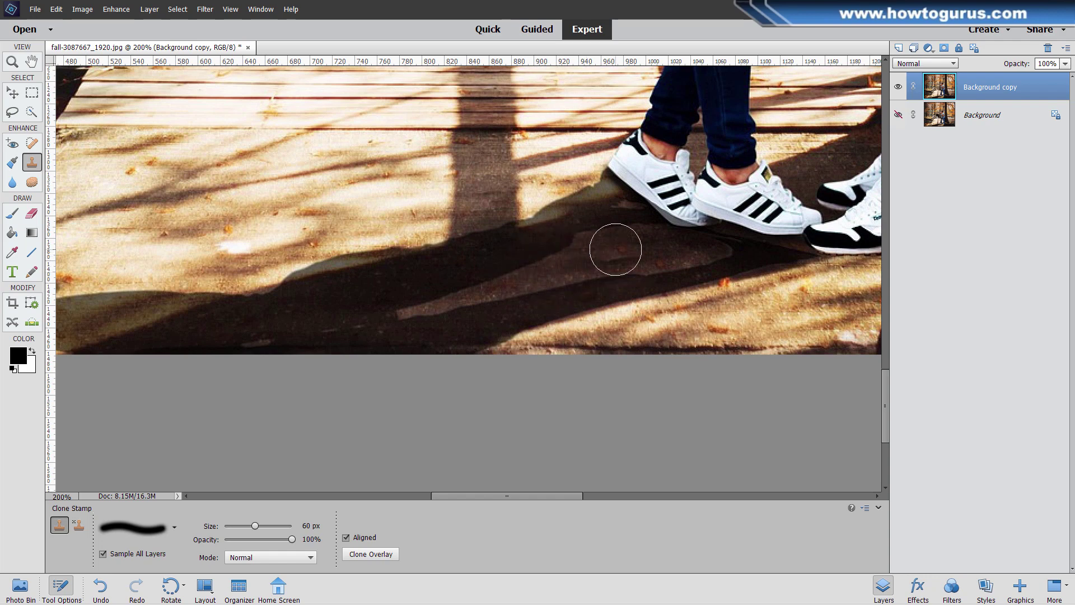
key(bracketleft)
key(bracketleft)
key(bracketleft)
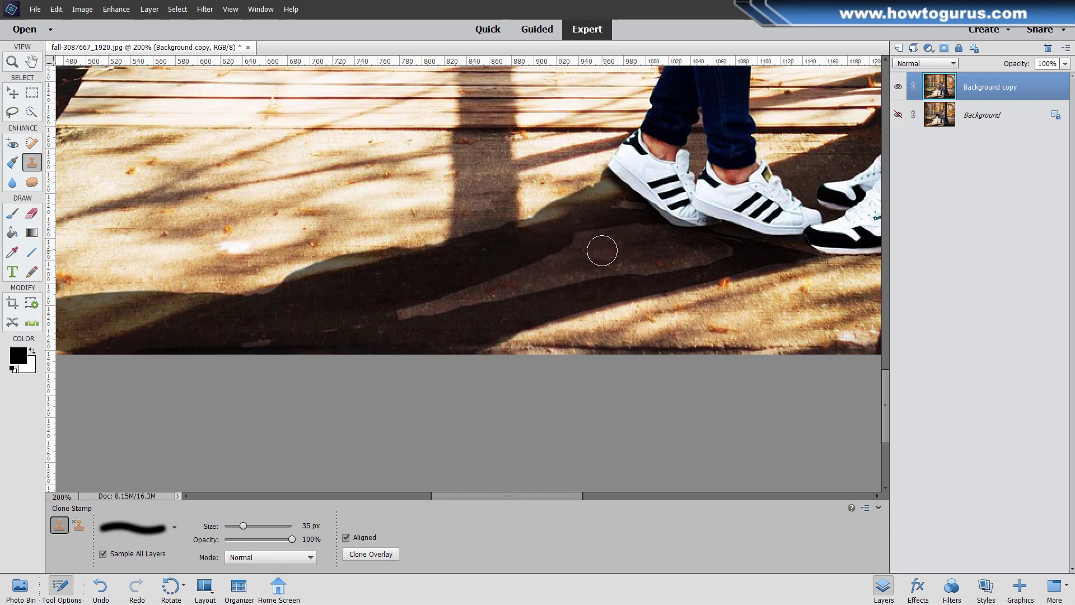
alt+click(605, 252)
mouse_move(622, 230)
mouse_down()
mouse_move(544, 257)
mouse_move(576, 261)
mouse_move(438, 289)
mouse_up()
alt+click(623, 245)
alt+click(612, 241)
drag(497, 260, 338, 332)
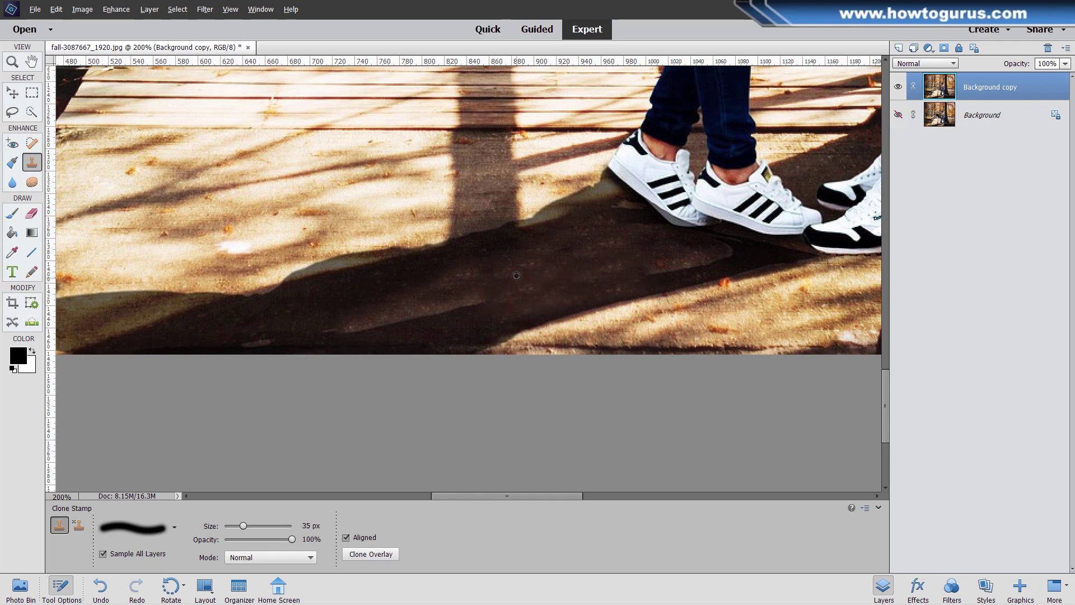
Darken the lighter shadow patches under and left of the shoes, undoing one dark stamp.
alt+click(516, 275)
mouse_move(483, 298)
mouse_down()
mouse_move(358, 326)
mouse_move(377, 334)
mouse_up()
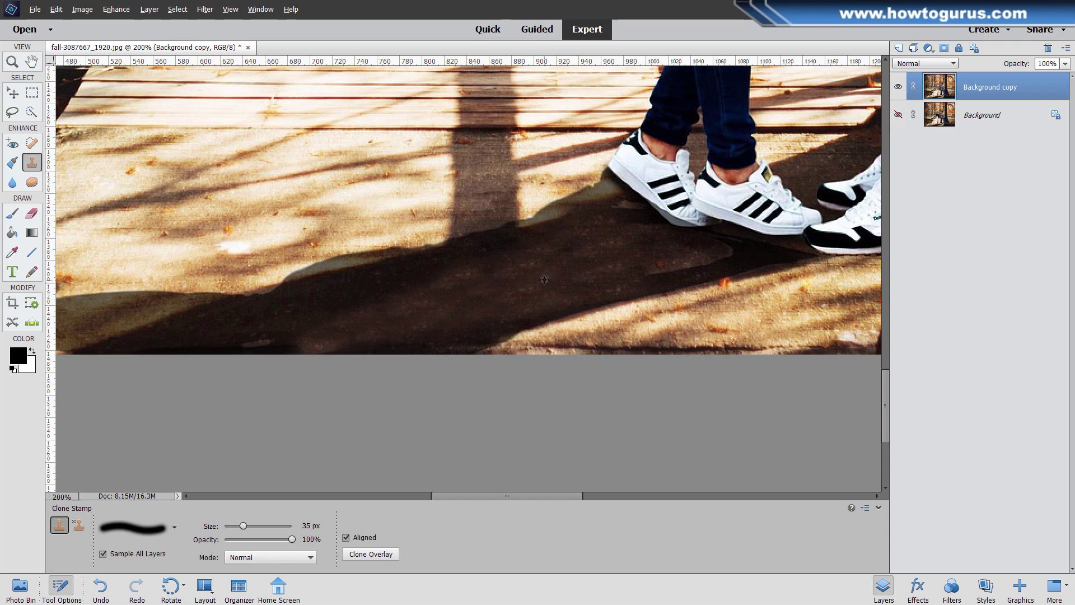
alt+click(544, 279)
mouse_move(578, 265)
mouse_down()
mouse_move(629, 271)
mouse_move(725, 252)
mouse_move(673, 246)
mouse_move(632, 224)
mouse_move(610, 192)
mouse_move(521, 235)
mouse_move(542, 225)
mouse_move(554, 235)
mouse_up()
alt+click(587, 257)
alt+click(540, 261)
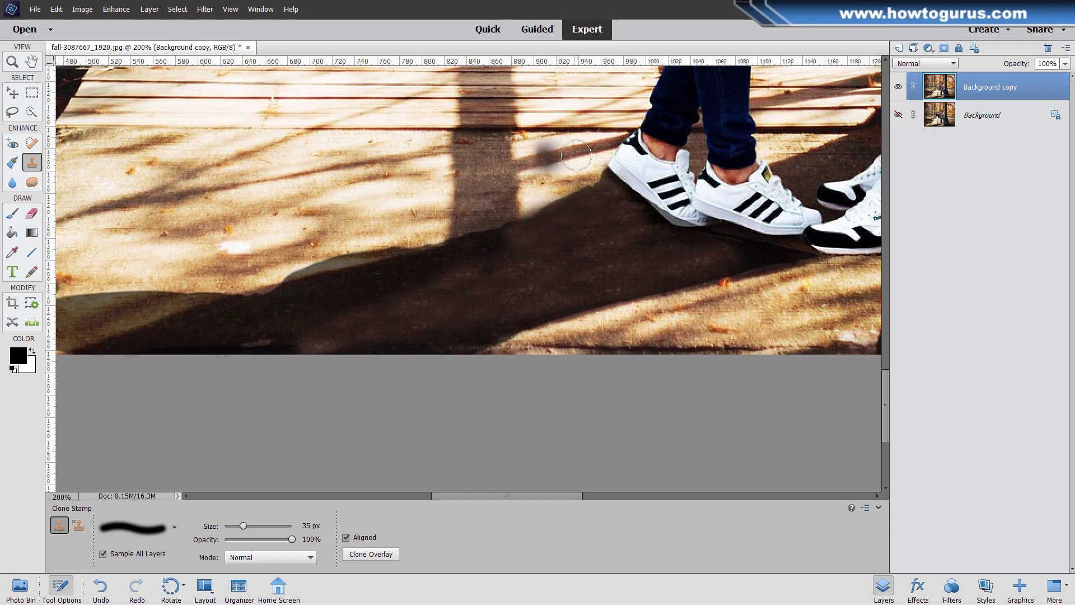
key(ctrl+z)
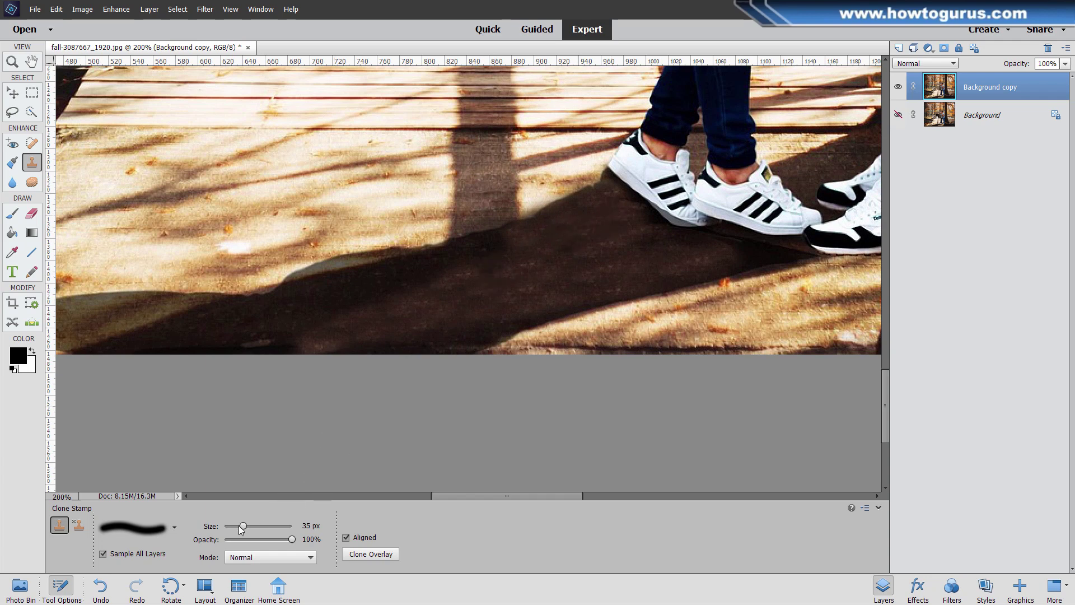
Reduce the brush to 16 px and darken the lit fringe along the shadow edge.
drag(237, 527, 233, 527)
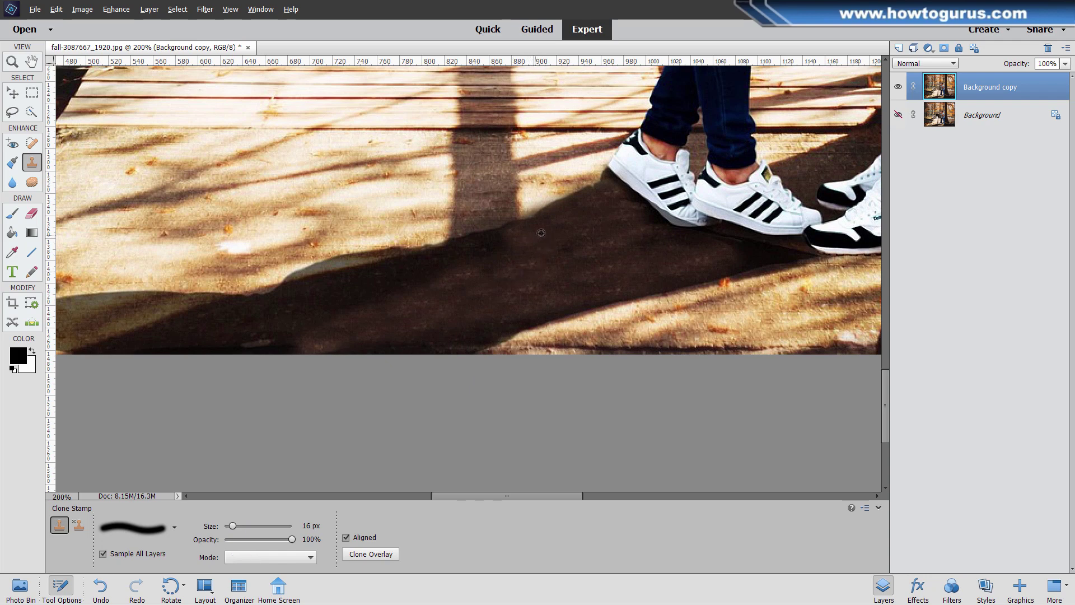
drag(512, 229, 483, 249)
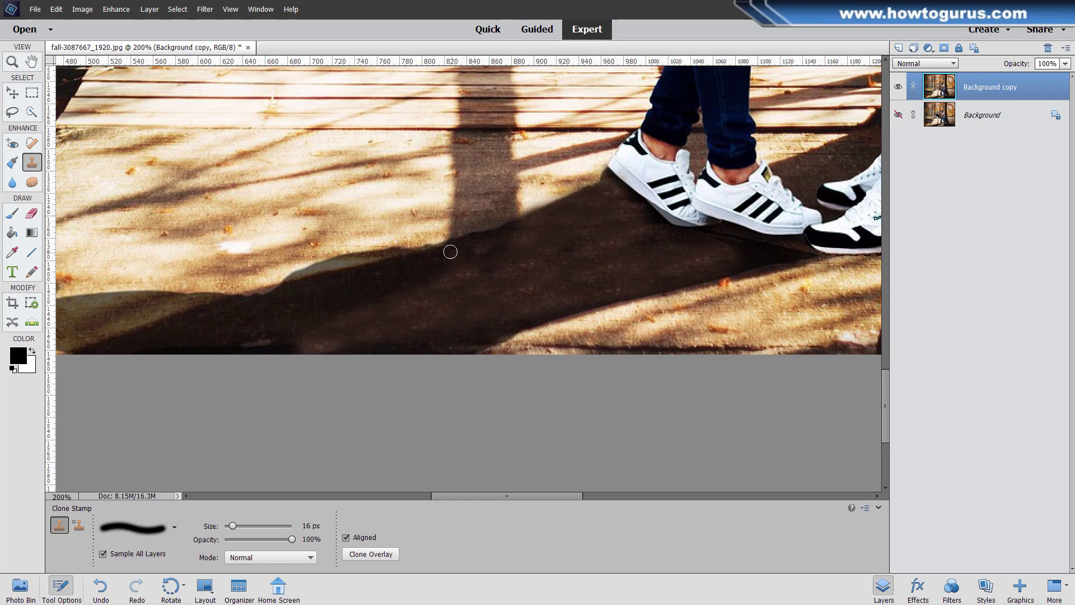
mouse_move(412, 253)
mouse_down()
mouse_move(280, 288)
mouse_move(338, 265)
mouse_up()
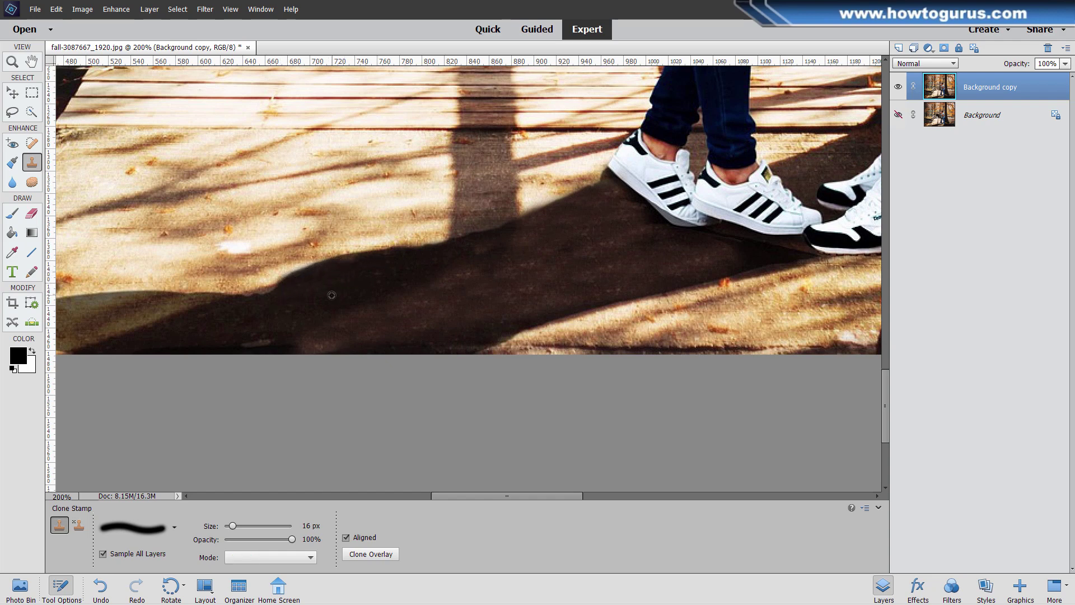
drag(284, 286, 241, 301)
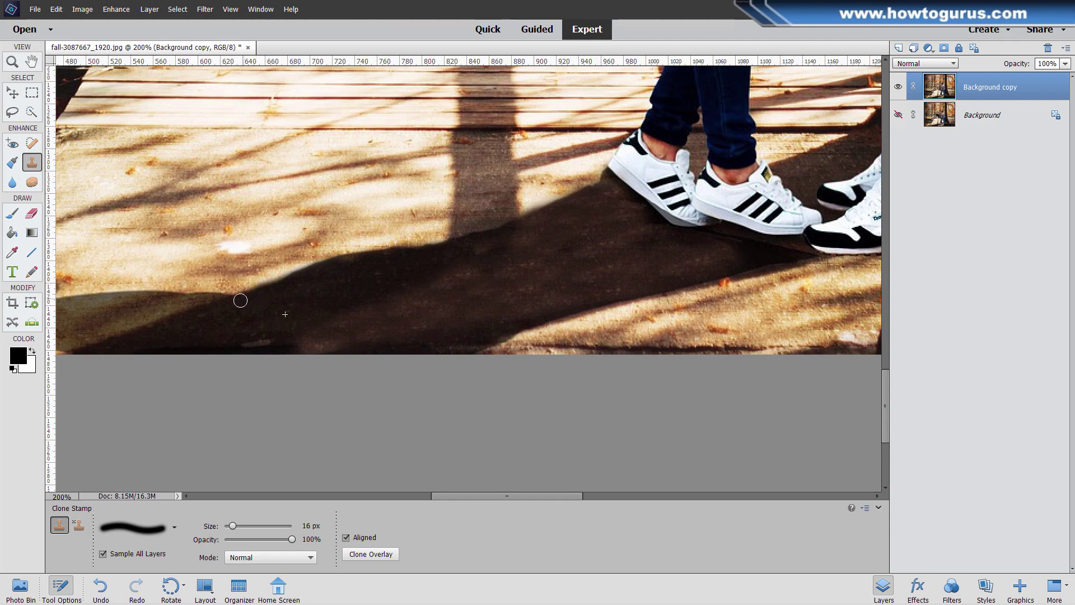
mouse_move(300, 278)
mouse_down()
mouse_move(235, 299)
mouse_move(379, 314)
mouse_move(667, 297)
mouse_move(691, 284)
mouse_up()
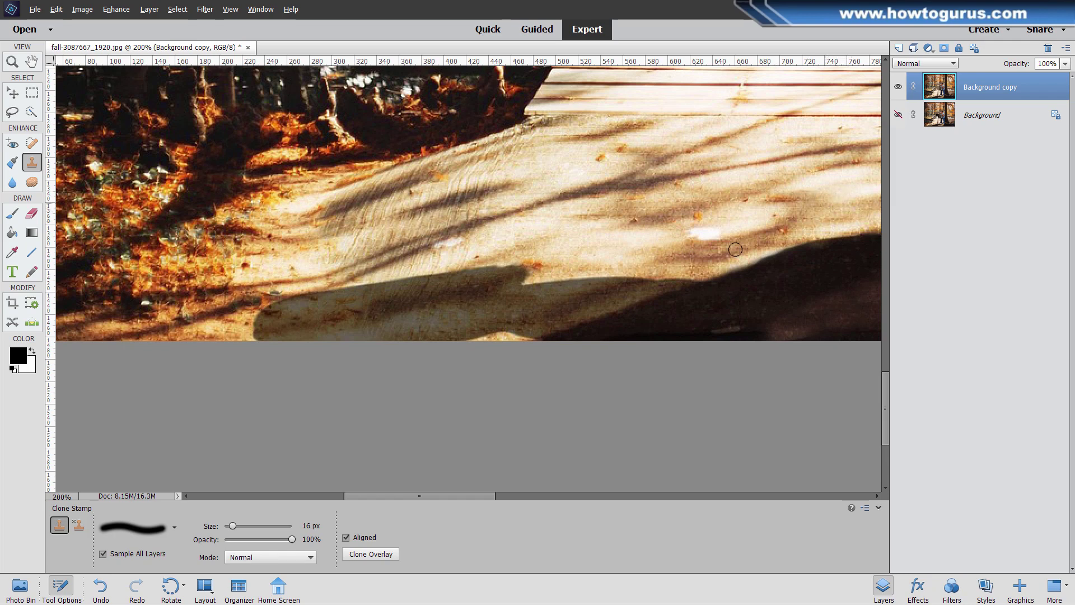
Paint lighter ground over the leftover shadow, then clone sunlit ground over it at 35 px.
drag(703, 273, 531, 335)
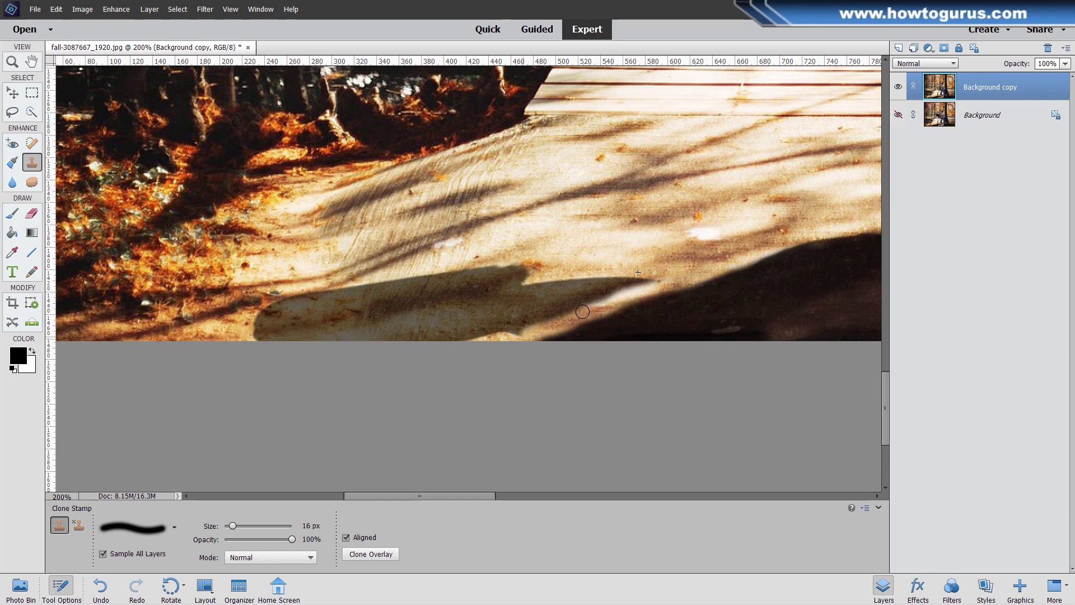
drag(617, 302, 691, 266)
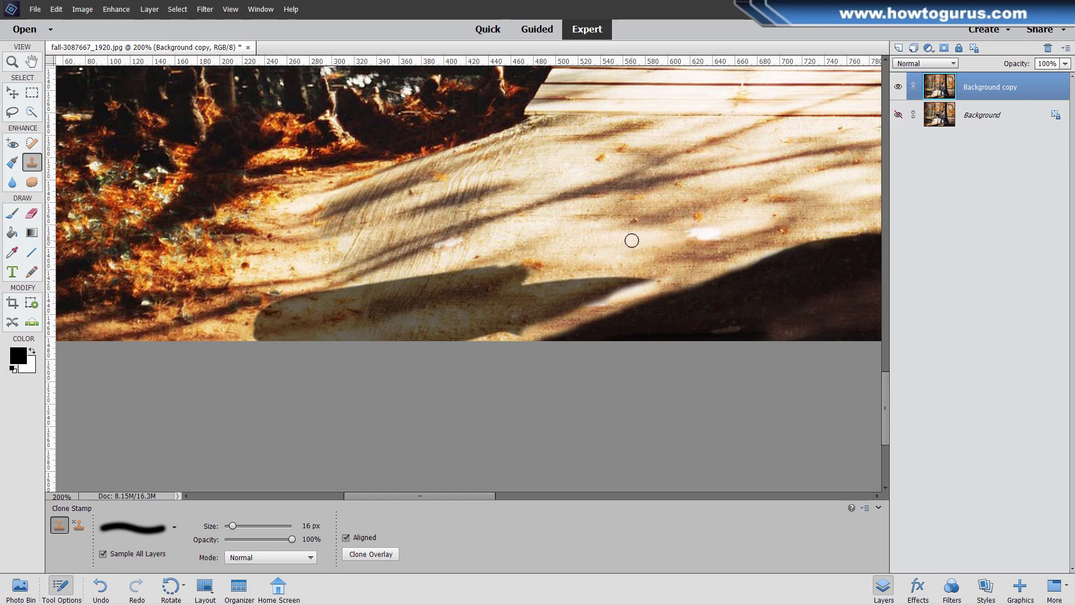
key(bracketright)
key(bracketright)
key(bracketright)
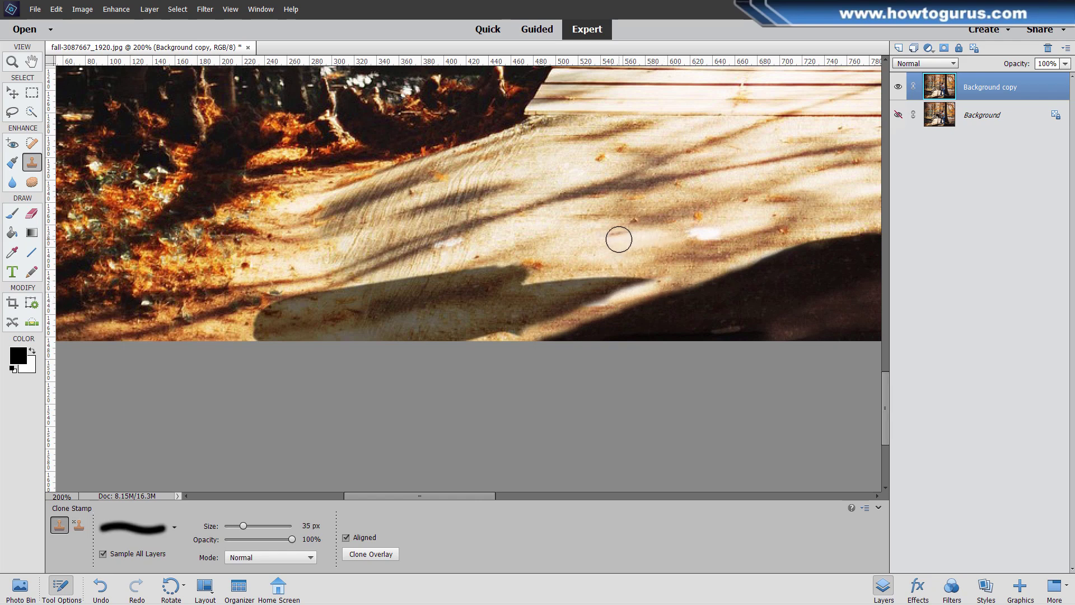
alt+click(690, 209)
mouse_move(532, 272)
mouse_down()
mouse_move(644, 271)
mouse_move(506, 325)
mouse_move(520, 287)
mouse_move(474, 296)
mouse_move(454, 280)
mouse_move(482, 328)
mouse_move(403, 332)
mouse_move(433, 316)
mouse_move(427, 285)
mouse_move(351, 304)
mouse_move(412, 296)
mouse_move(432, 278)
mouse_move(289, 322)
mouse_move(392, 322)
mouse_move(256, 333)
mouse_up()
Cover the bottom-edge shadow and grey streaked patch with cloned warm ground.
alt+click(474, 300)
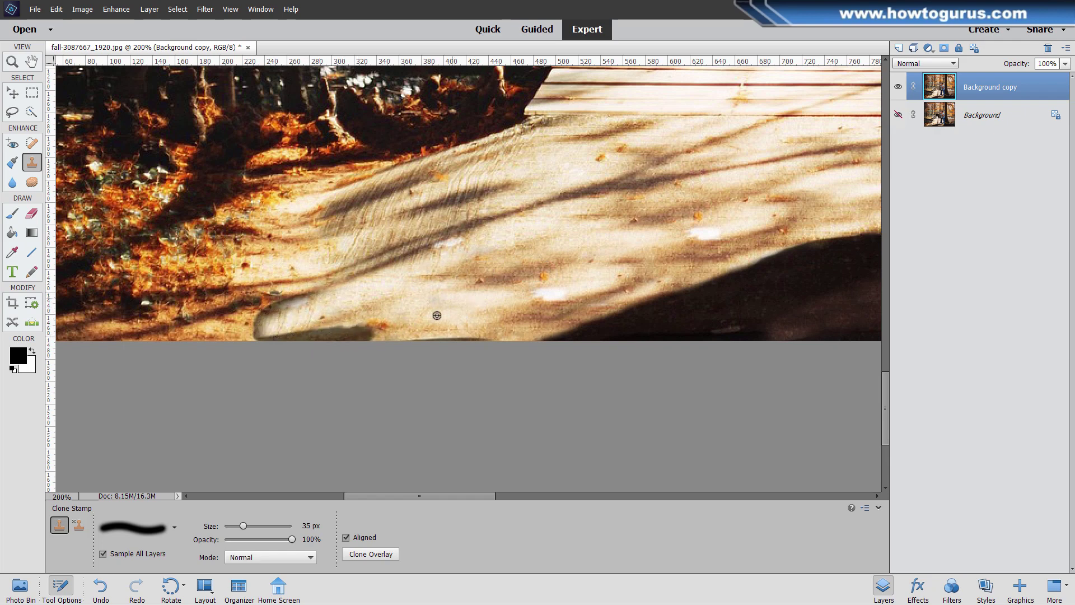
drag(481, 334, 351, 341)
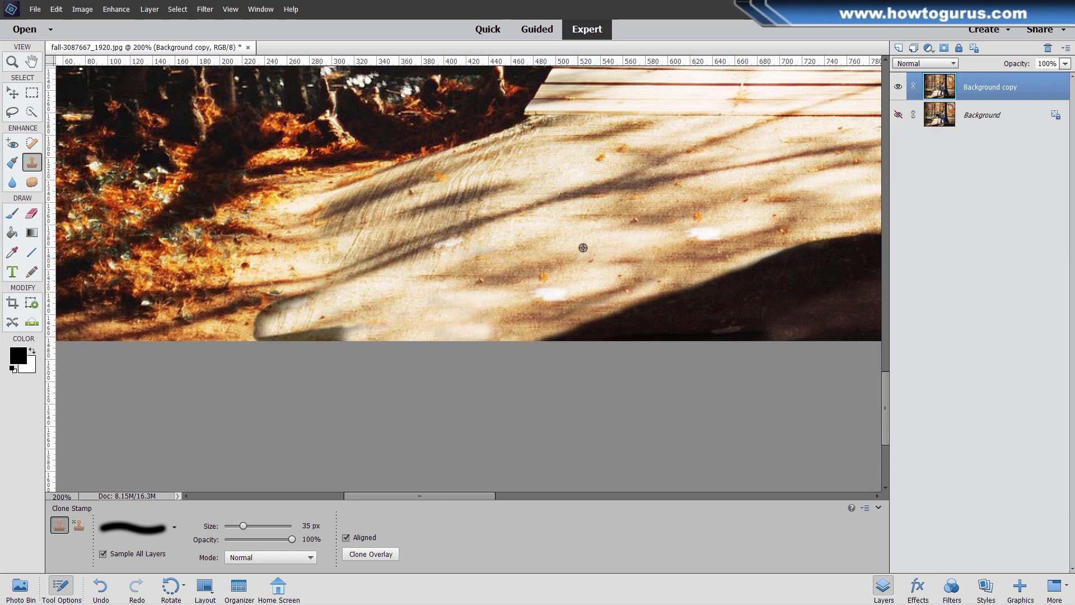
alt+click(538, 266)
mouse_move(427, 330)
mouse_down()
mouse_move(259, 339)
mouse_move(265, 352)
mouse_move(260, 322)
mouse_move(424, 298)
mouse_up()
alt+click(198, 331)
alt+click(214, 334)
alt+click(242, 331)
mouse_move(286, 332)
mouse_down()
mouse_move(323, 318)
mouse_move(328, 339)
mouse_up()
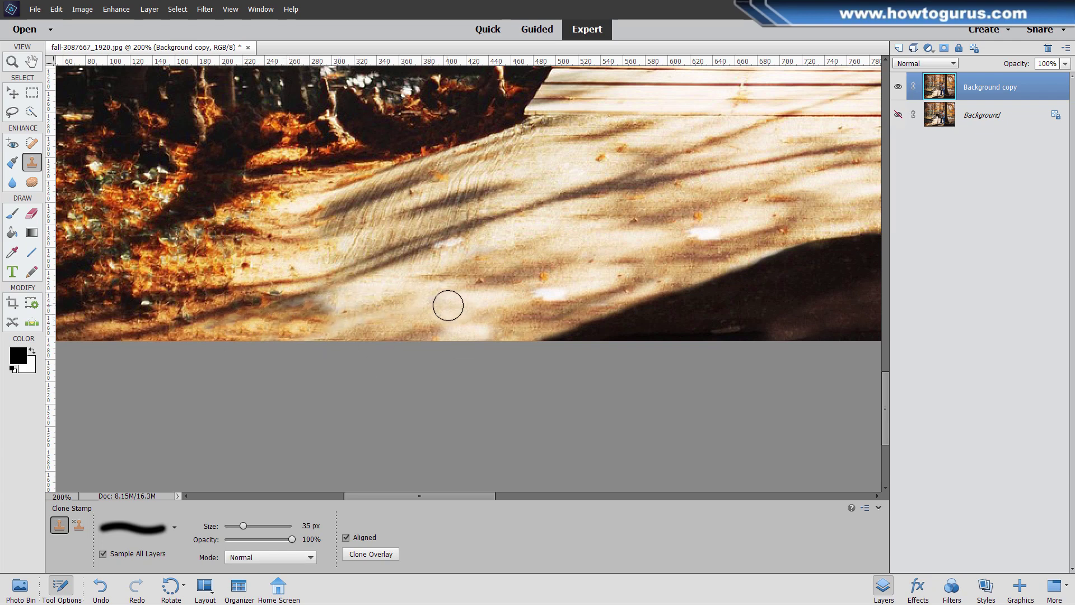
key(space)
mouse_move(662, 228)
mouse_down()
mouse_move(456, 243)
mouse_move(354, 236)
mouse_up()
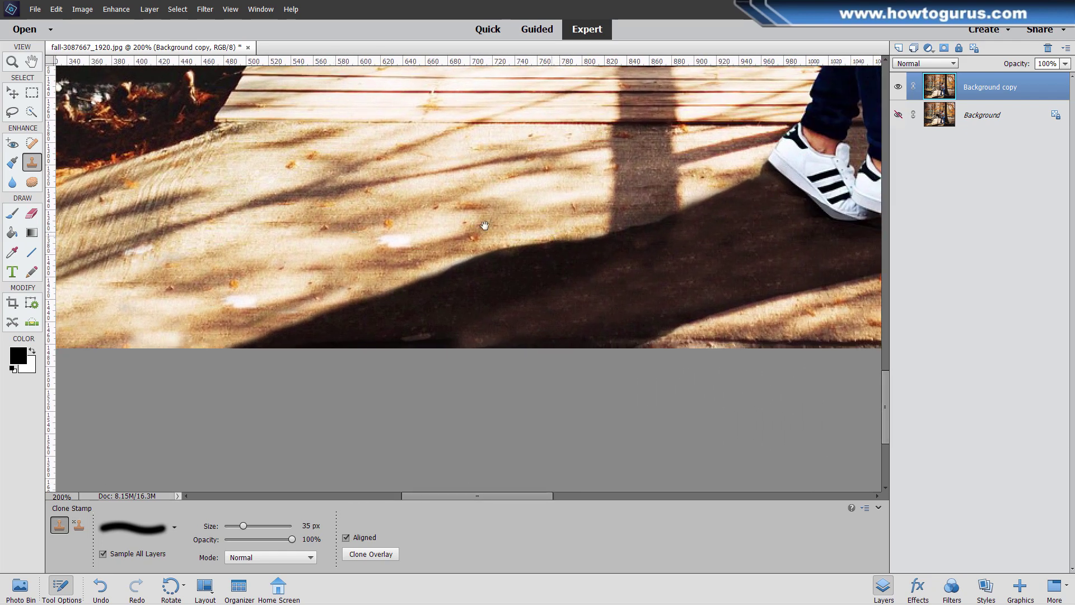
Clone shadowed boardwalk over the orange speck beside the sneakers, undoing a dark smudge.
drag(745, 303, 335, 273)
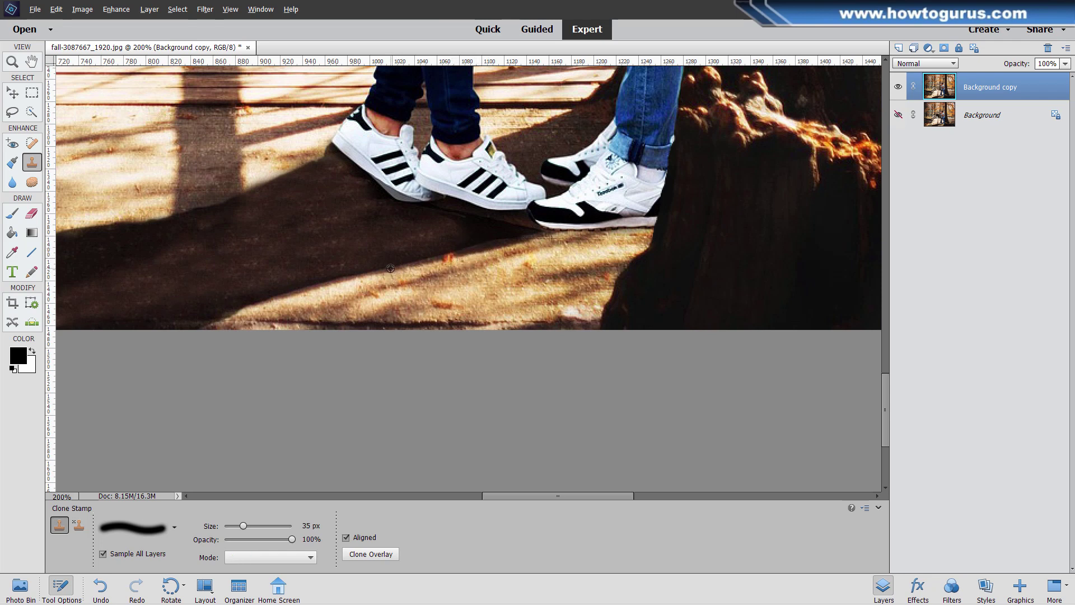
mouse_move(419, 264)
mouse_down()
mouse_move(434, 250)
mouse_move(449, 256)
mouse_up()
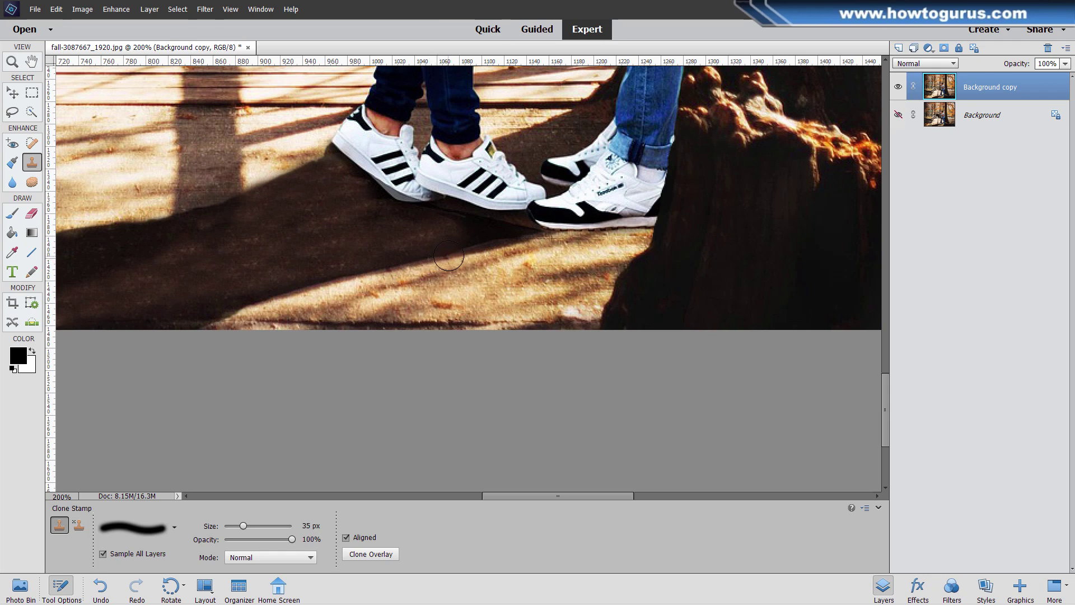
alt+click(403, 264)
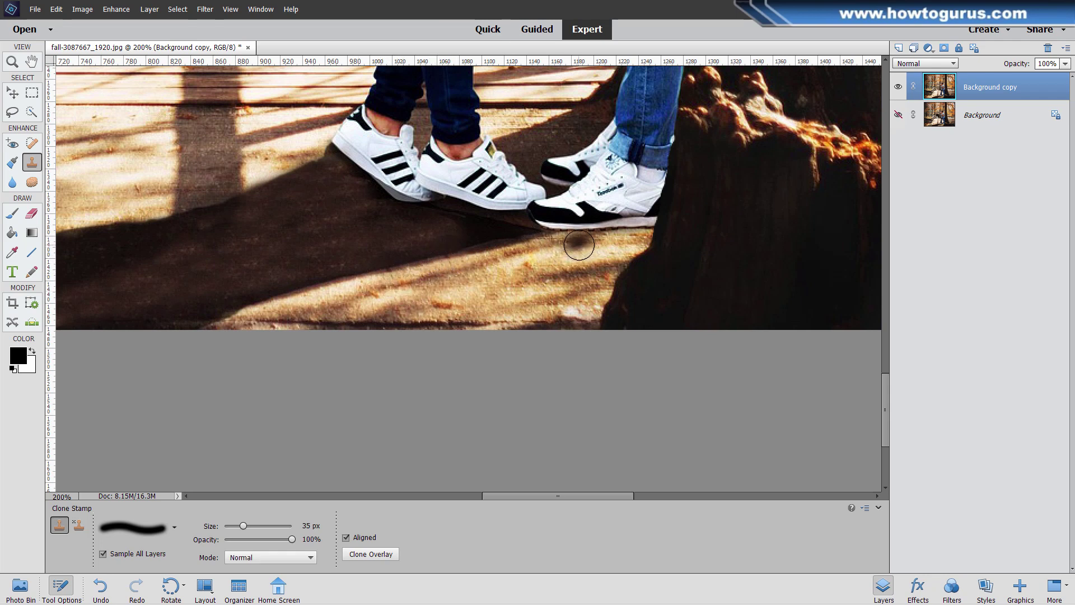
click(605, 244)
key(ctrl+z)
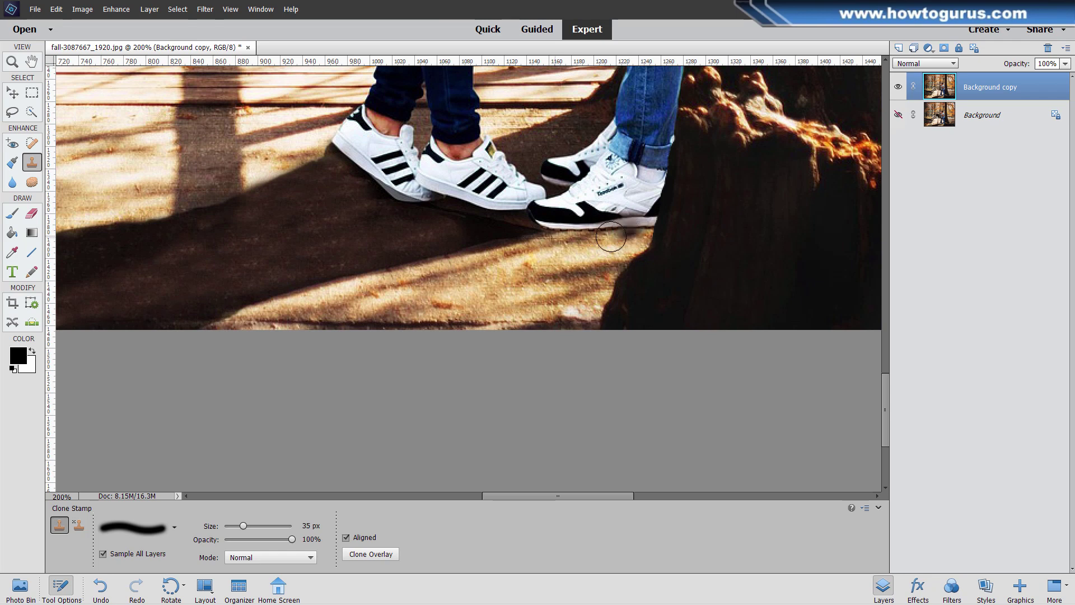
click(12, 112)
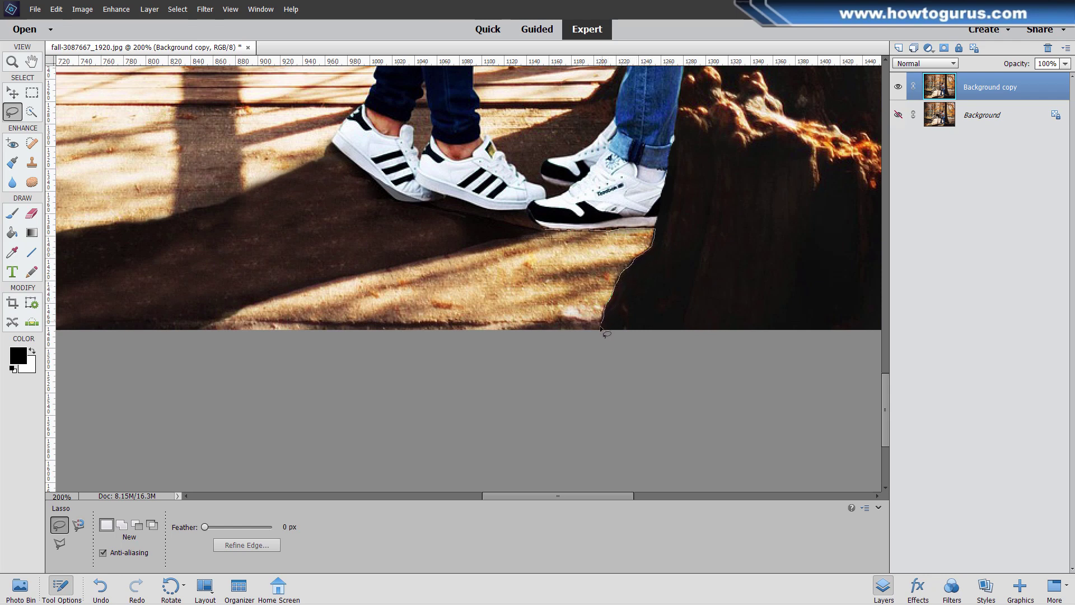
Lasso the shadowed boardwalk below the shoes and sample boardwalk texture, undoing a stray stamp.
mouse_move(455, 371)
mouse_down()
mouse_move(214, 374)
mouse_move(172, 341)
mouse_move(197, 268)
mouse_move(283, 222)
mouse_move(486, 194)
mouse_move(520, 197)
mouse_move(547, 233)
mouse_up()
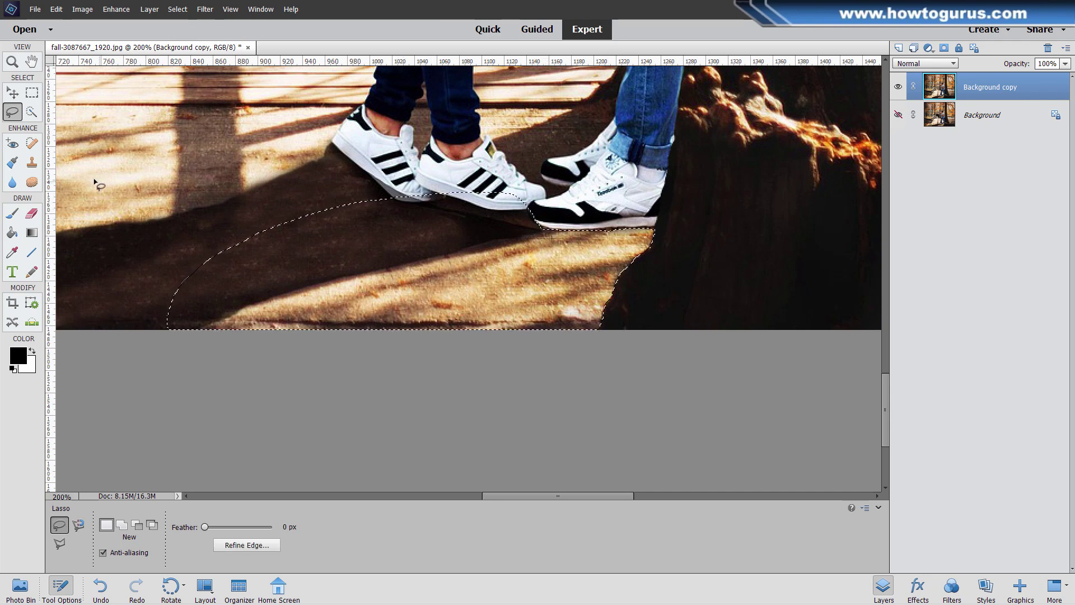
click(32, 162)
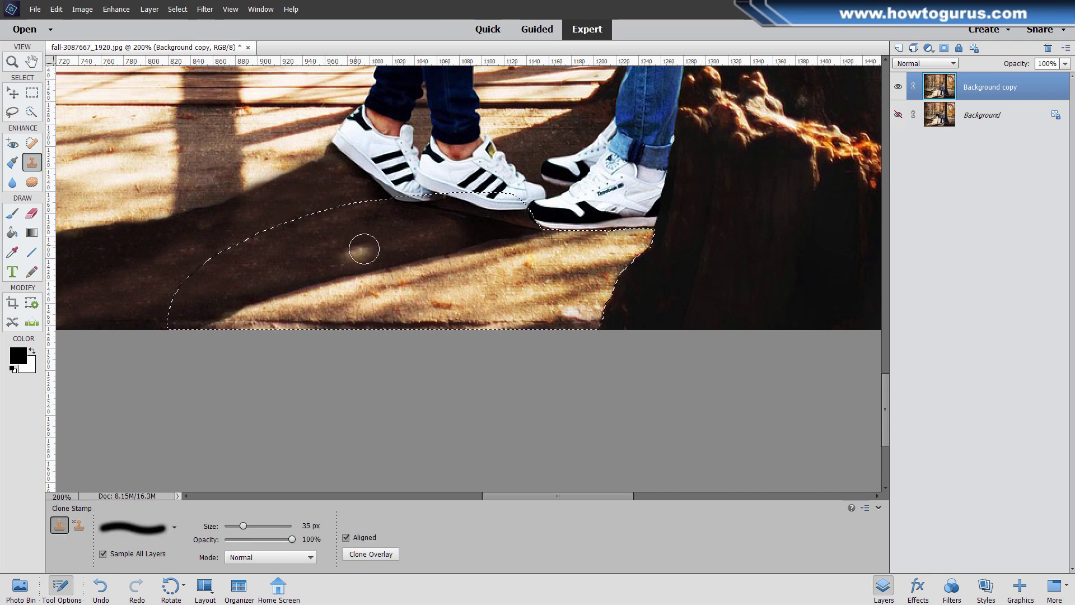
alt+click(392, 263)
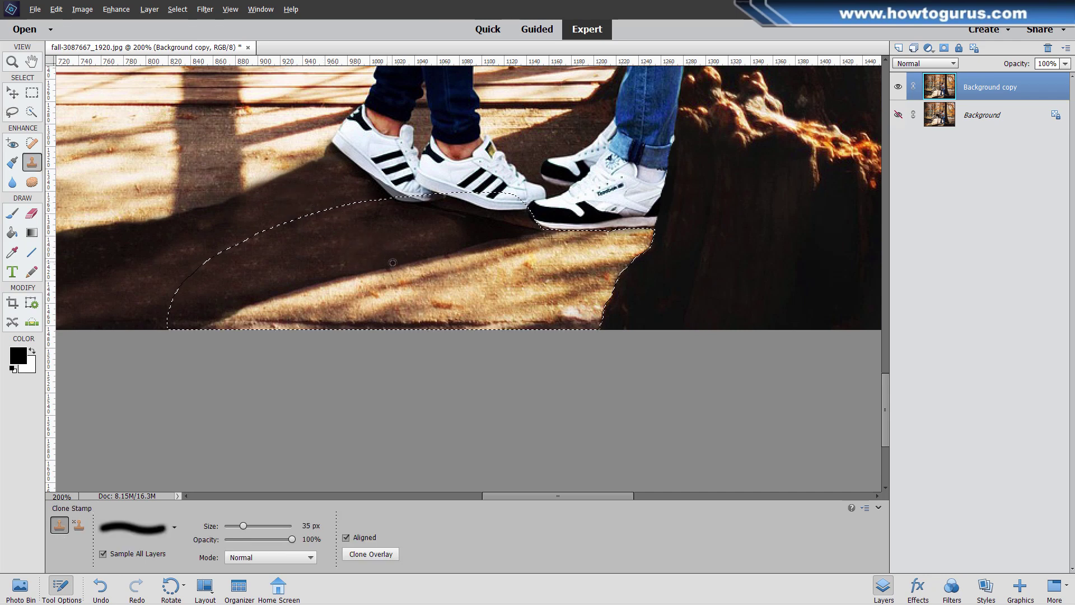
alt+click(536, 234)
click(227, 124)
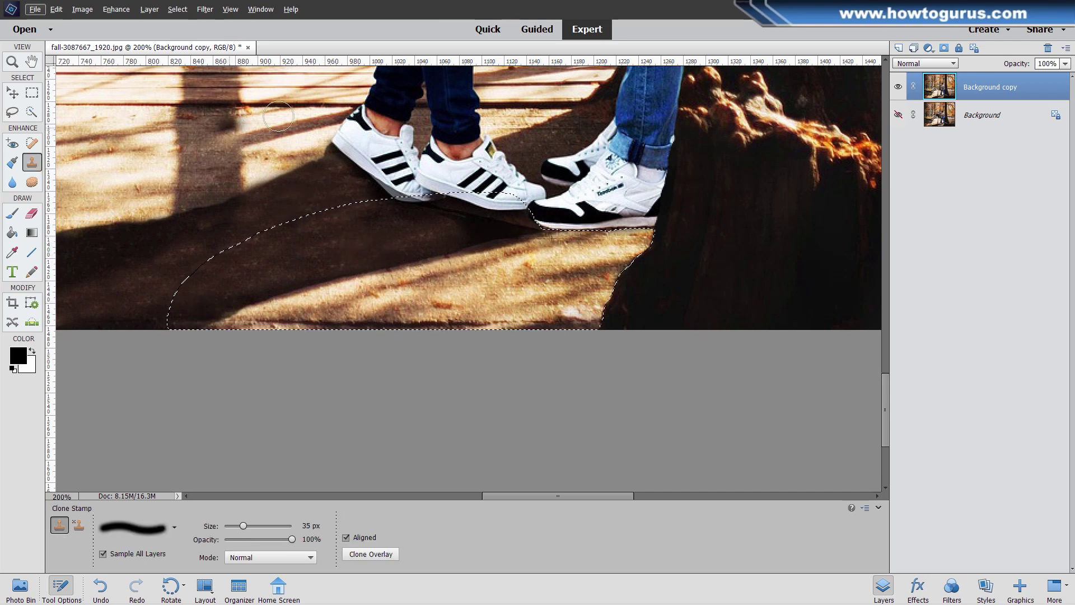
key(ctrl+z)
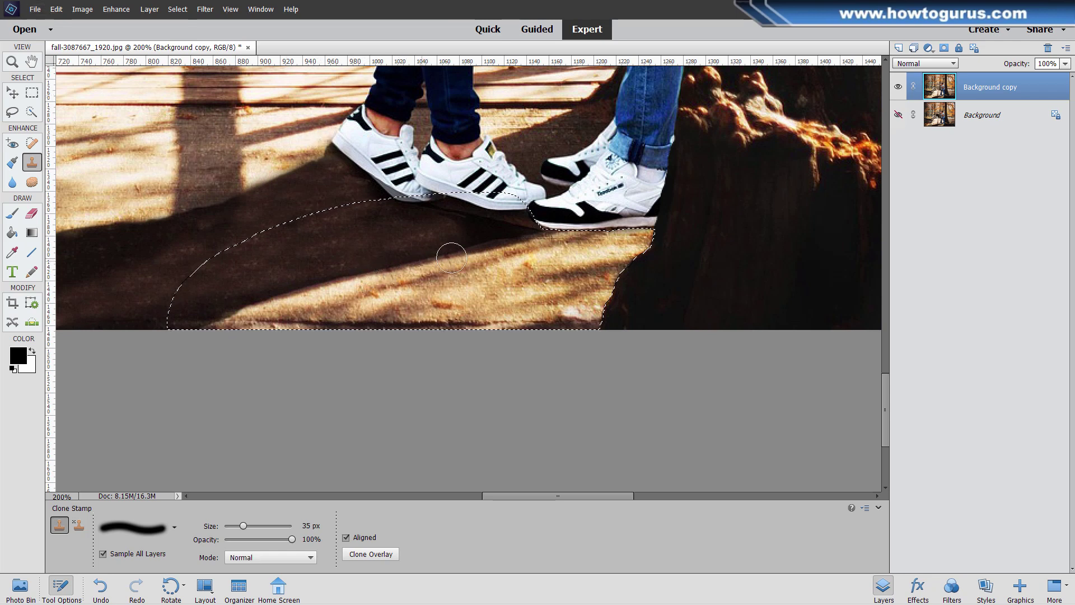
Stamp shadow at the right sneaker's heel and paint floor texture below the shoes.
click(633, 238)
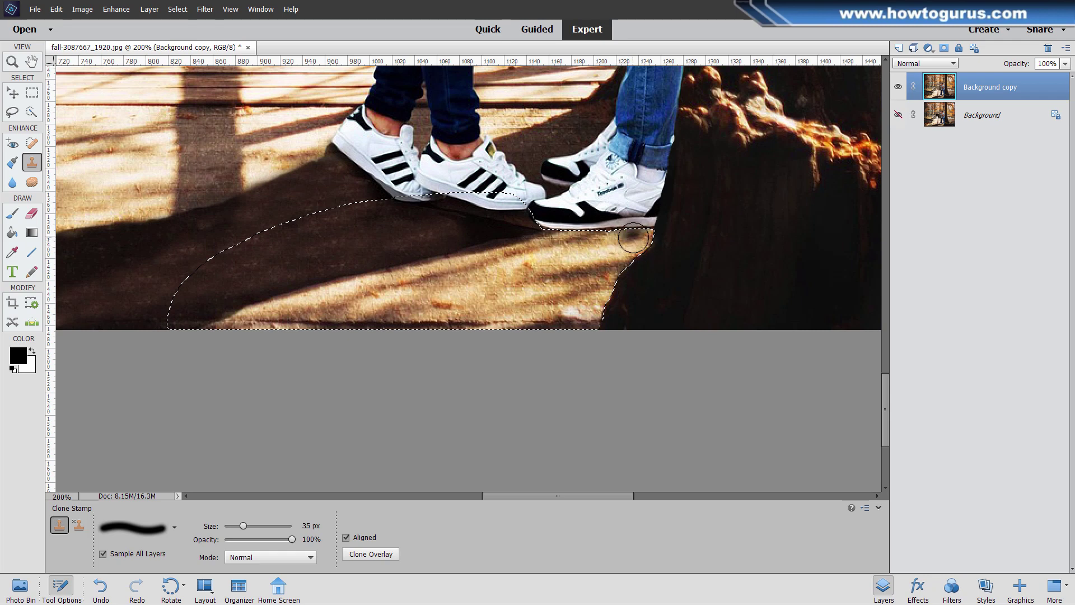
click(634, 238)
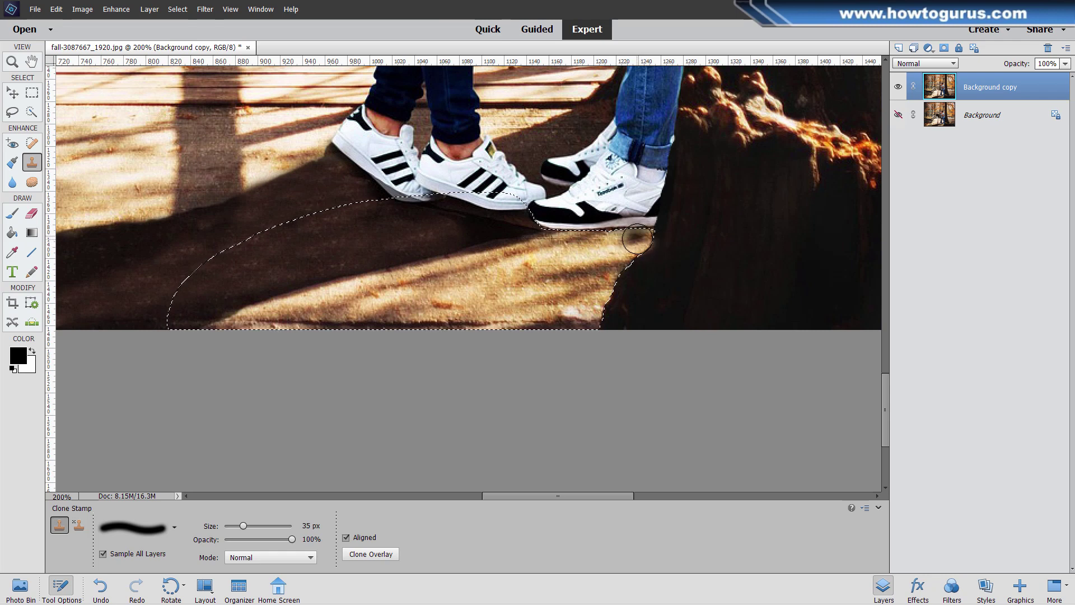
alt+click(638, 239)
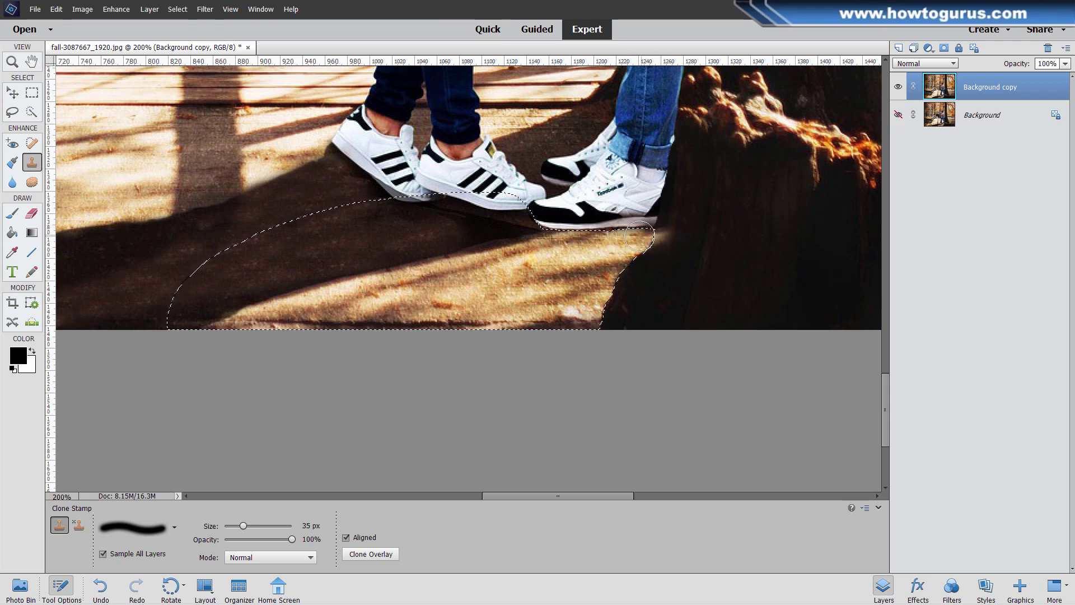
mouse_move(640, 236)
mouse_down()
mouse_move(567, 264)
mouse_move(594, 251)
mouse_move(513, 272)
mouse_move(566, 246)
mouse_move(453, 272)
mouse_move(601, 238)
mouse_move(507, 255)
mouse_move(366, 312)
mouse_up()
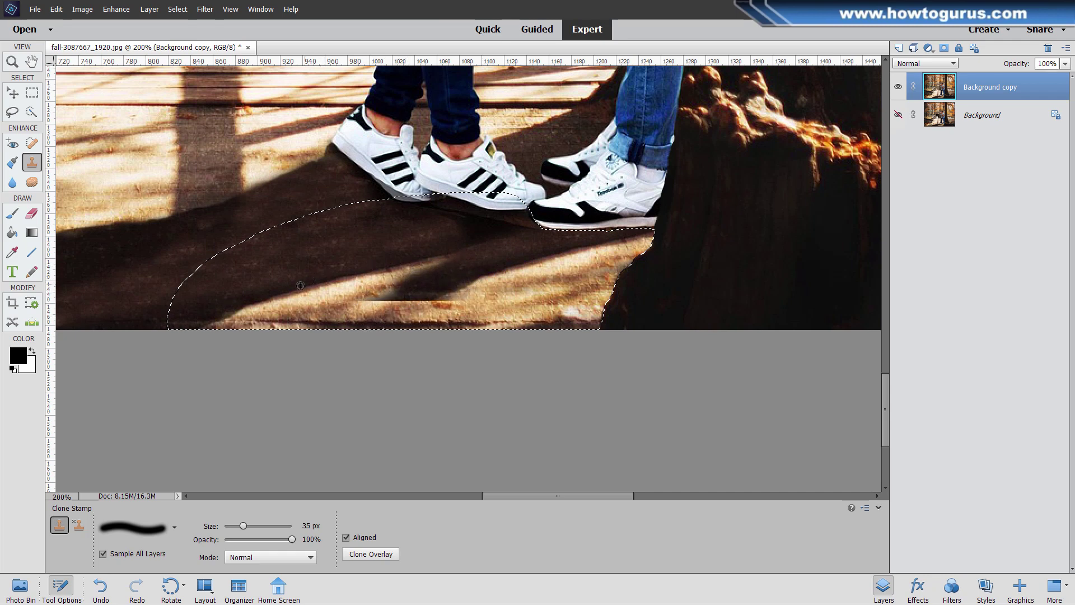
mouse_move(444, 297)
mouse_down()
mouse_move(431, 291)
mouse_move(396, 316)
mouse_move(358, 318)
mouse_move(332, 302)
mouse_move(437, 264)
mouse_move(313, 305)
mouse_move(260, 317)
mouse_move(284, 298)
mouse_move(204, 315)
mouse_move(276, 311)
mouse_move(305, 291)
mouse_move(275, 302)
mouse_move(287, 317)
mouse_move(293, 295)
mouse_up()
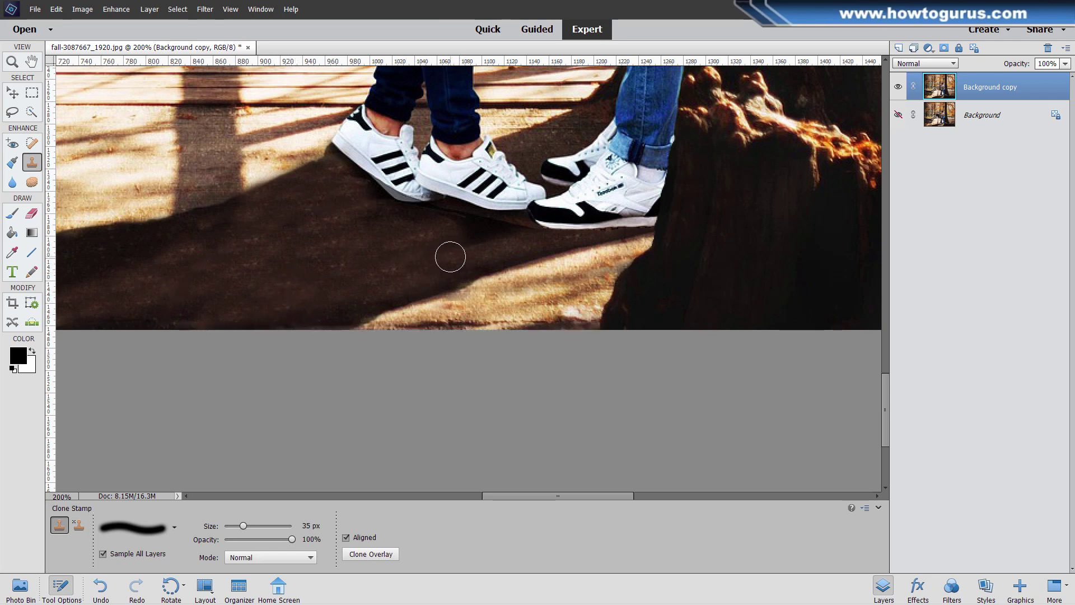
Deselect and fit the whole retouched photo in the window.
key(ctrl+d)
click(12, 61)
click(297, 528)
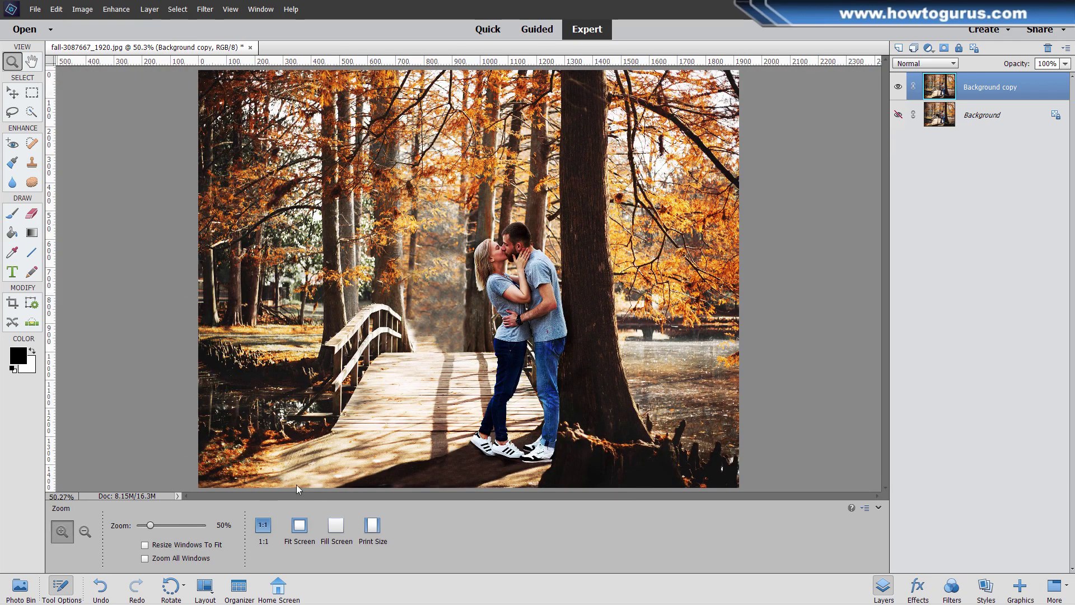